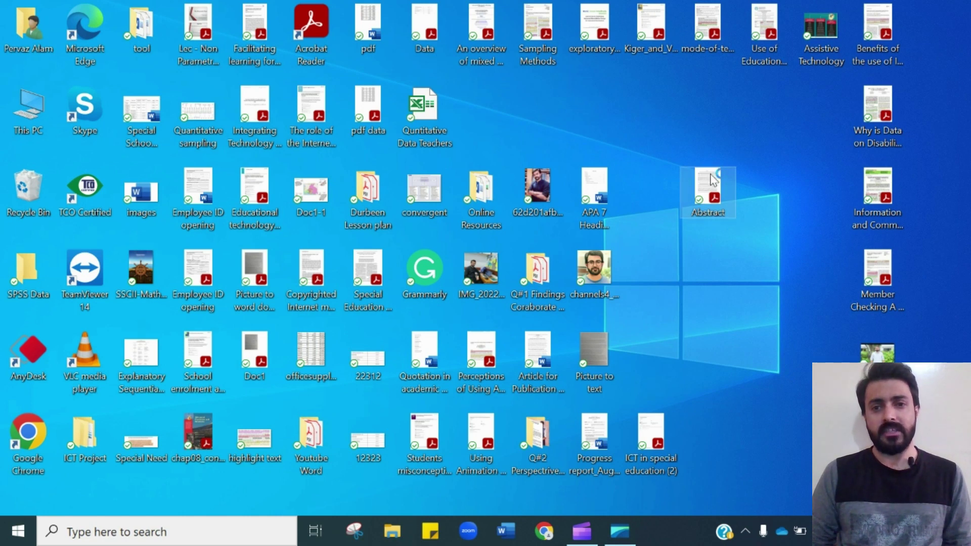
Open Abstract.pdf from the desktop and read through it with the side tools pane hidden.
{"action": "left_click", "coordinate": [710, 192]}
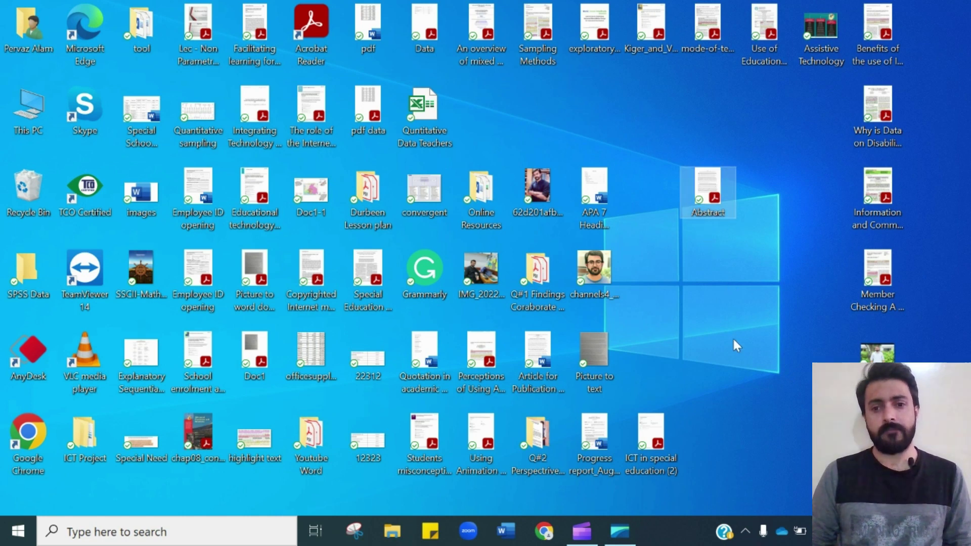
{"action": "key", "text": "Return"}
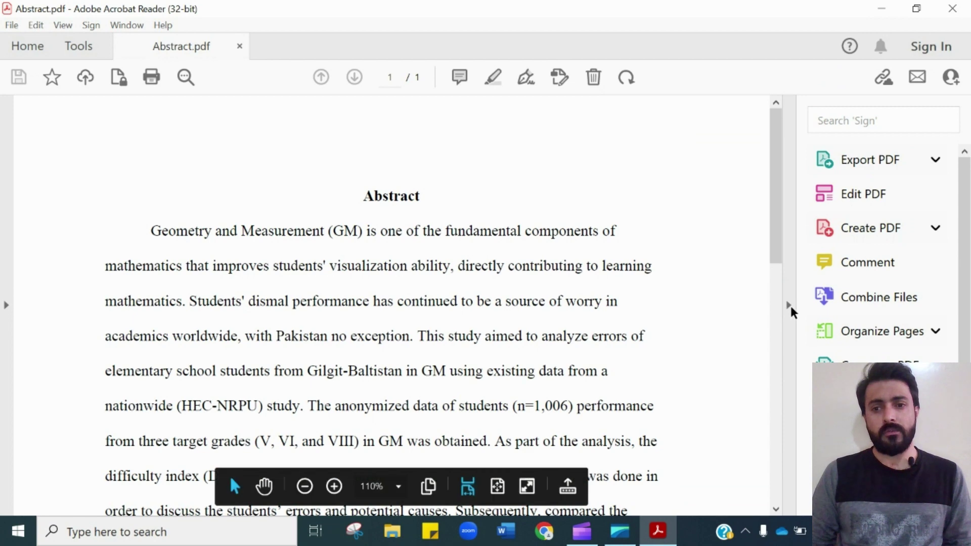
{"action": "left_click", "coordinate": [787, 305]}
{"action": "scroll", "coordinate": [792, 322], "scroll_direction": "down", "scroll_amount": 2}
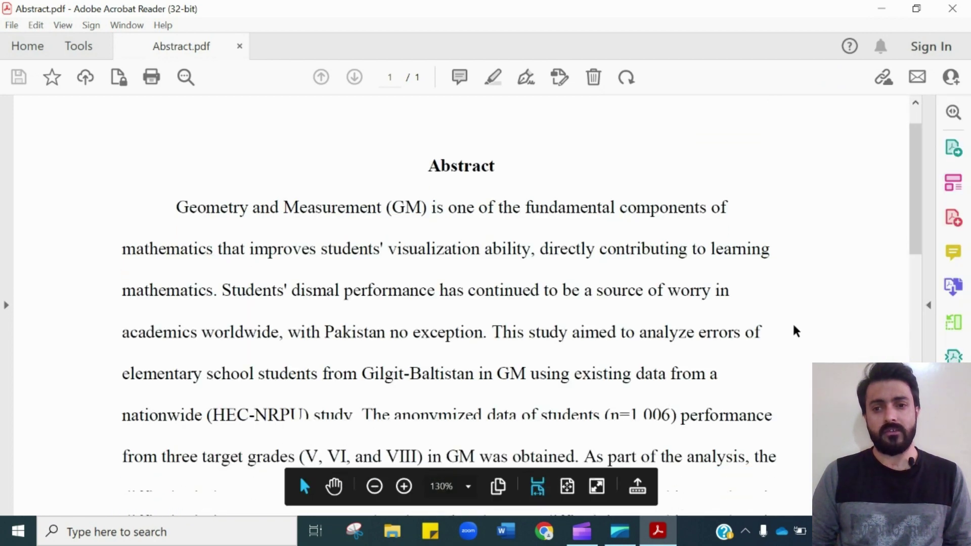
{"action": "scroll", "coordinate": [784, 308], "scroll_direction": "down", "scroll_amount": 3}
{"action": "scroll", "coordinate": [784, 310], "scroll_direction": "down", "scroll_amount": 5}
{"action": "scroll", "coordinate": [784, 310], "scroll_direction": "down", "scroll_amount": 3}
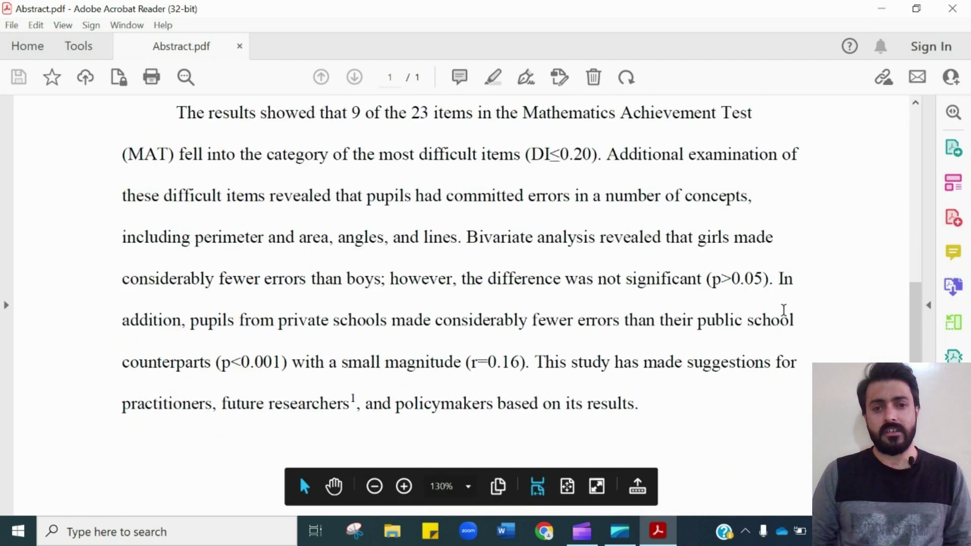
{"action": "scroll", "coordinate": [785, 315], "scroll_direction": "up", "scroll_amount": 5}
{"action": "scroll", "coordinate": [780, 310], "scroll_direction": "up", "scroll_amount": 5}
{"action": "scroll", "coordinate": [763, 304], "scroll_direction": "up", "scroll_amount": 3}
{"action": "scroll", "coordinate": [617, 243], "scroll_direction": "up", "scroll_amount": 1}
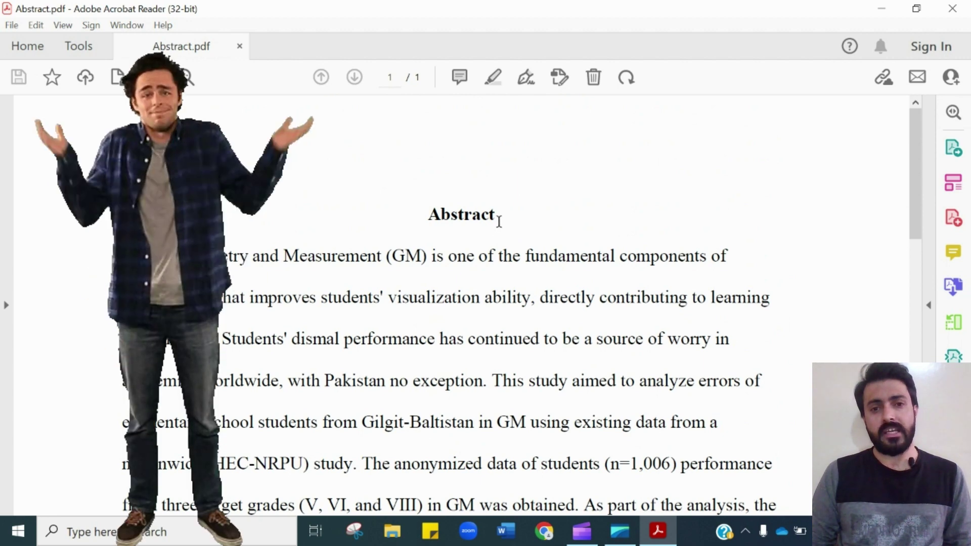
{"action": "scroll", "coordinate": [488, 210], "scroll_direction": "down", "scroll_amount": 1}
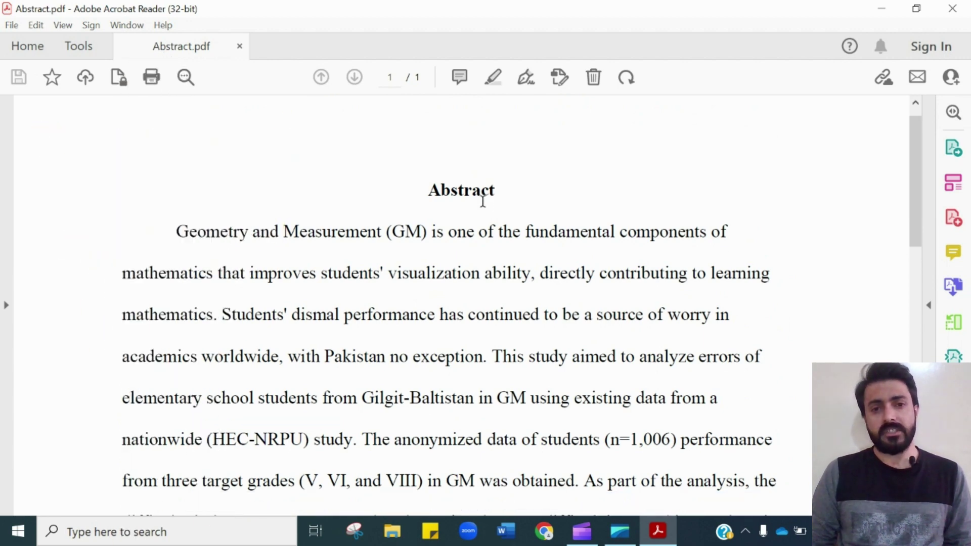
{"action": "scroll", "coordinate": [486, 207], "scroll_direction": "down", "scroll_amount": 2}
{"action": "scroll", "coordinate": [498, 222], "scroll_direction": "up", "scroll_amount": 3}
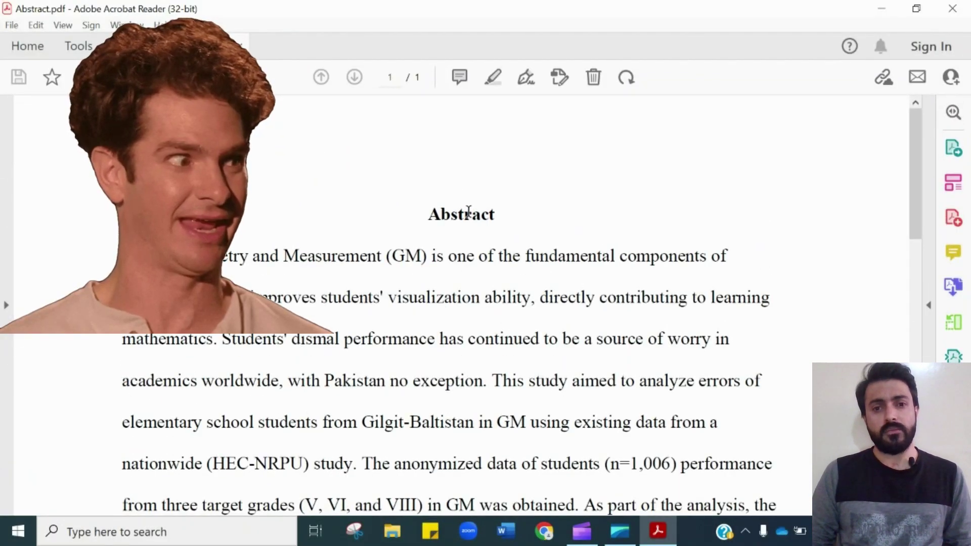
{"action": "scroll", "coordinate": [540, 288], "scroll_direction": "down", "scroll_amount": 3}
{"action": "scroll", "coordinate": [470, 224], "scroll_direction": "up", "scroll_amount": 3}
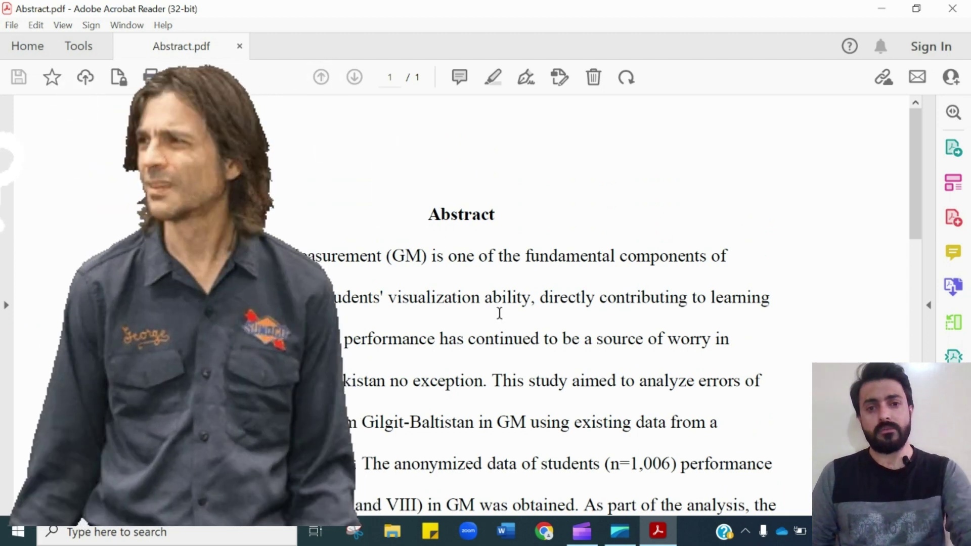
{"action": "scroll", "coordinate": [543, 334], "scroll_direction": "down", "scroll_amount": 3}
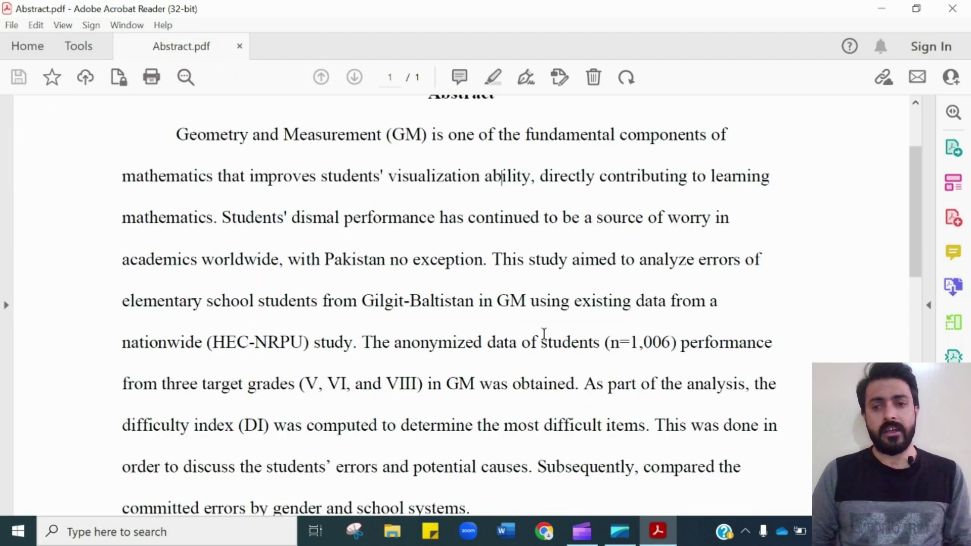
{"action": "scroll", "coordinate": [543, 334], "scroll_direction": "down", "scroll_amount": 5}
{"action": "scroll", "coordinate": [542, 329], "scroll_direction": "up", "scroll_amount": 5}
{"action": "scroll", "coordinate": [542, 342], "scroll_direction": "up", "scroll_amount": 2}
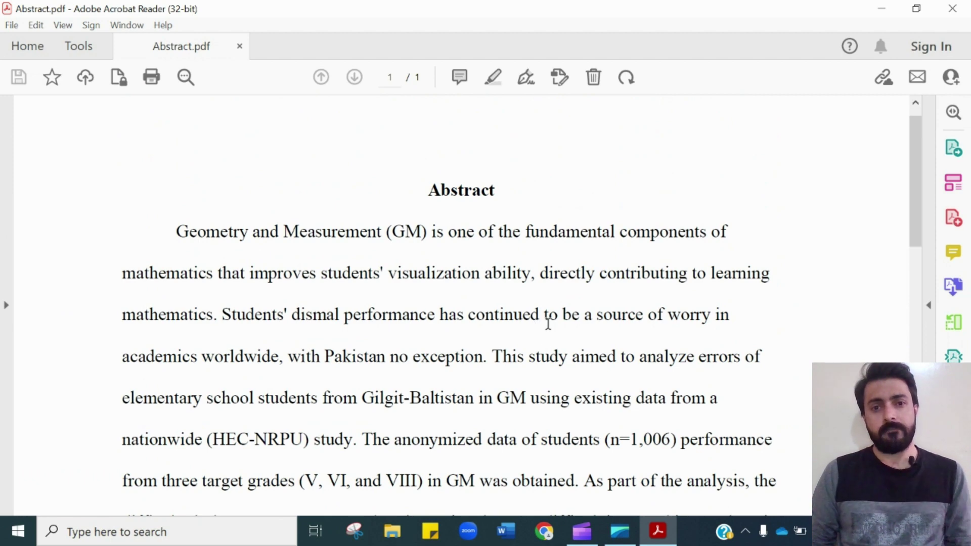
{"action": "scroll", "coordinate": [547, 316], "scroll_direction": "down", "scroll_amount": 1}
{"action": "scroll", "coordinate": [532, 307], "scroll_direction": "up", "scroll_amount": 1}
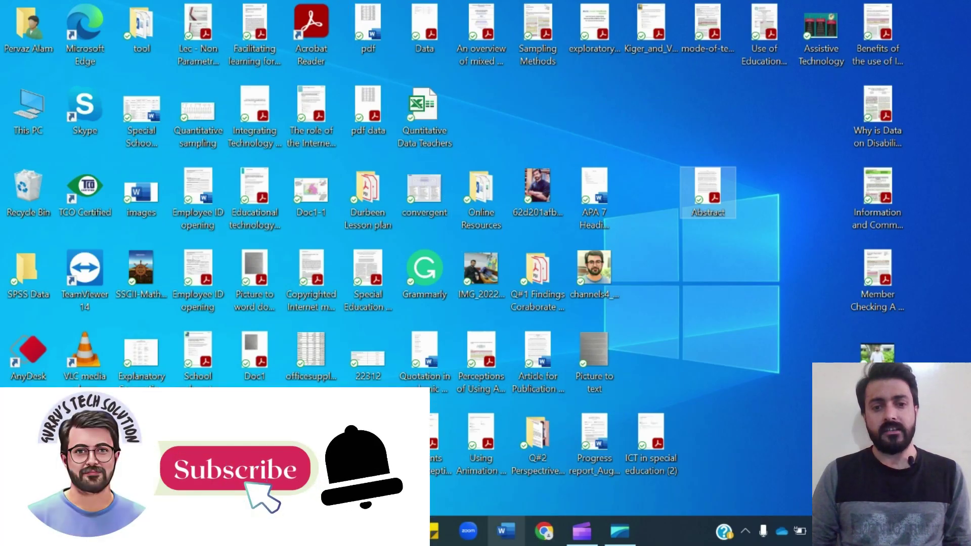
Launch Microsoft Word and create a new blank document.
{"action": "left_click", "coordinate": [577, 450]}
{"action": "double_click", "coordinate": [601, 425]}
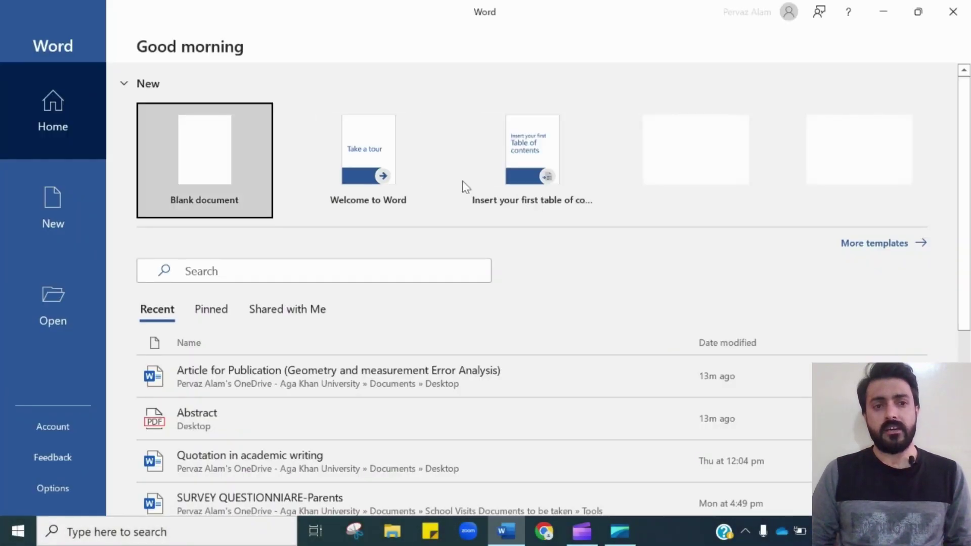
{"action": "left_click", "coordinate": [248, 157]}
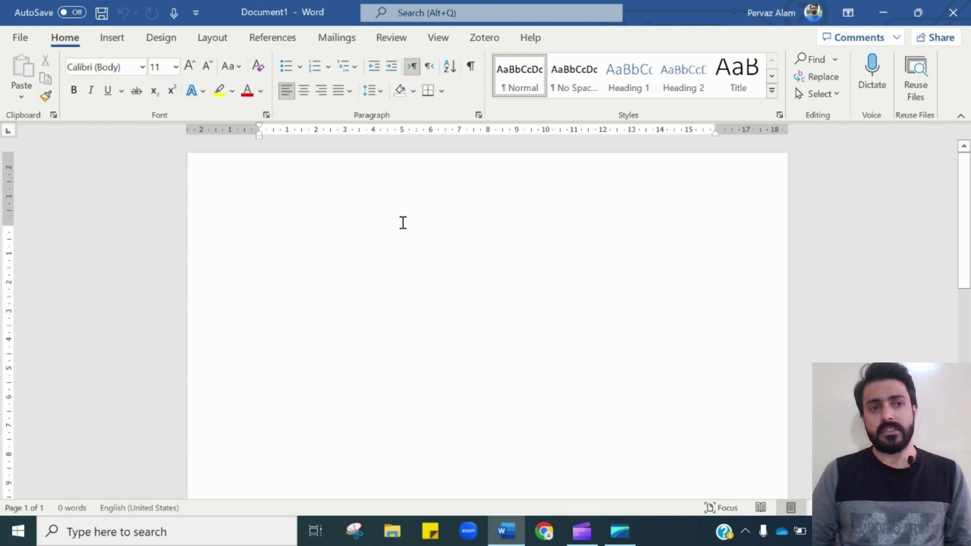
Open Abstract.pdf from the Desktop in Word through File > Open > Browse.
{"action": "left_click", "coordinate": [28, 40]}
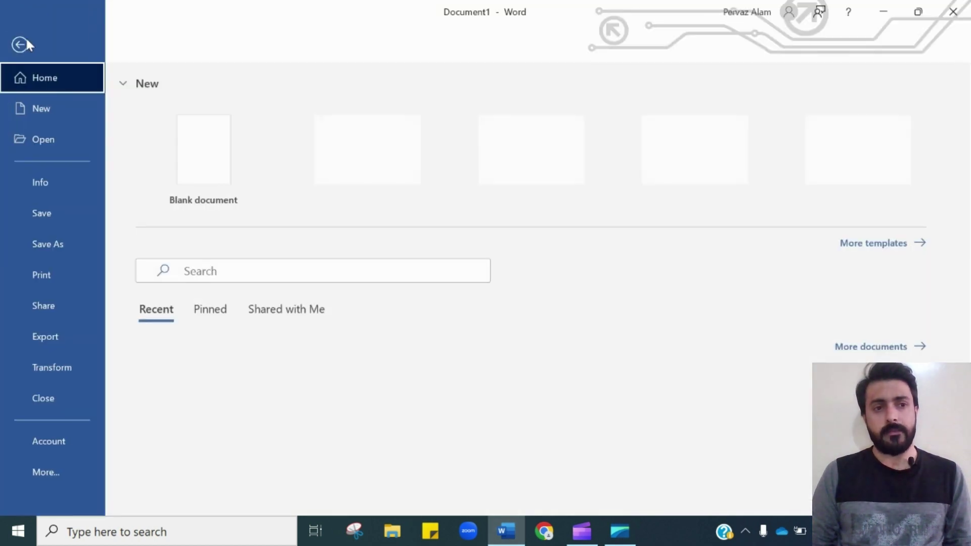
{"action": "left_click", "coordinate": [60, 139]}
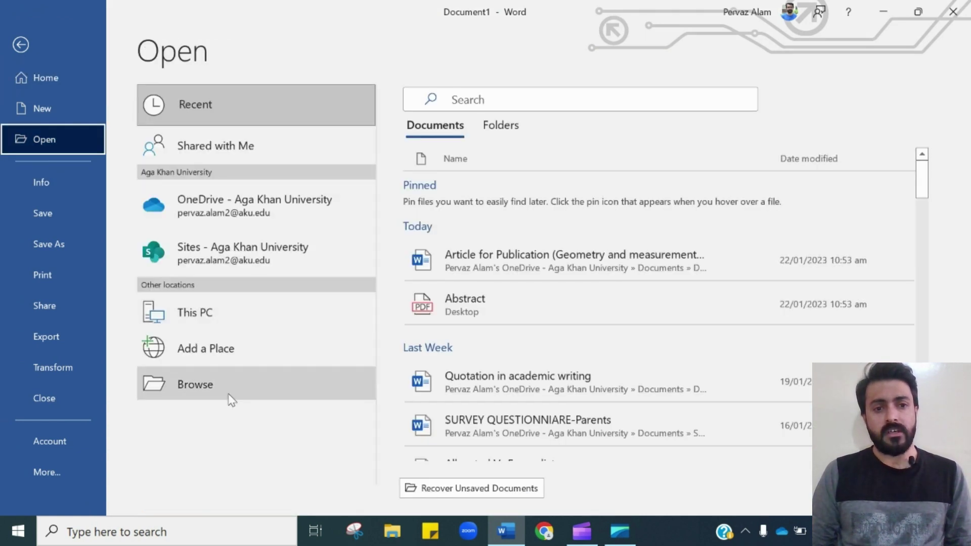
{"action": "left_click", "coordinate": [225, 385]}
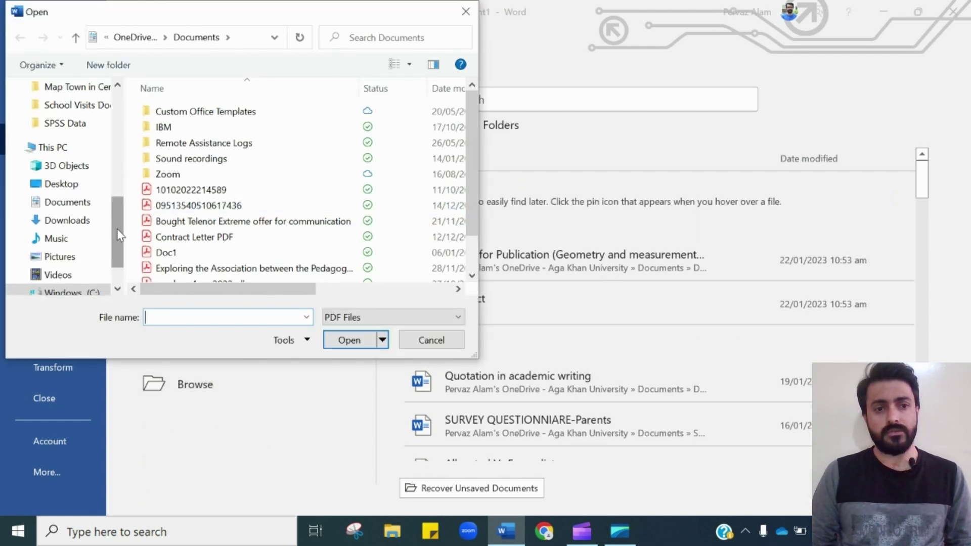
{"action": "left_click", "coordinate": [89, 186]}
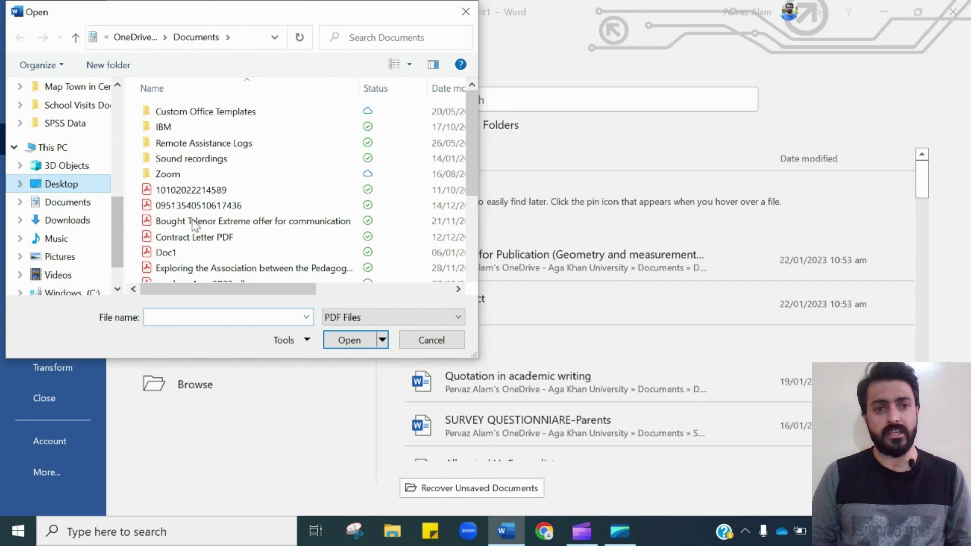
{"action": "scroll", "coordinate": [304, 223], "scroll_direction": "down", "scroll_amount": 3}
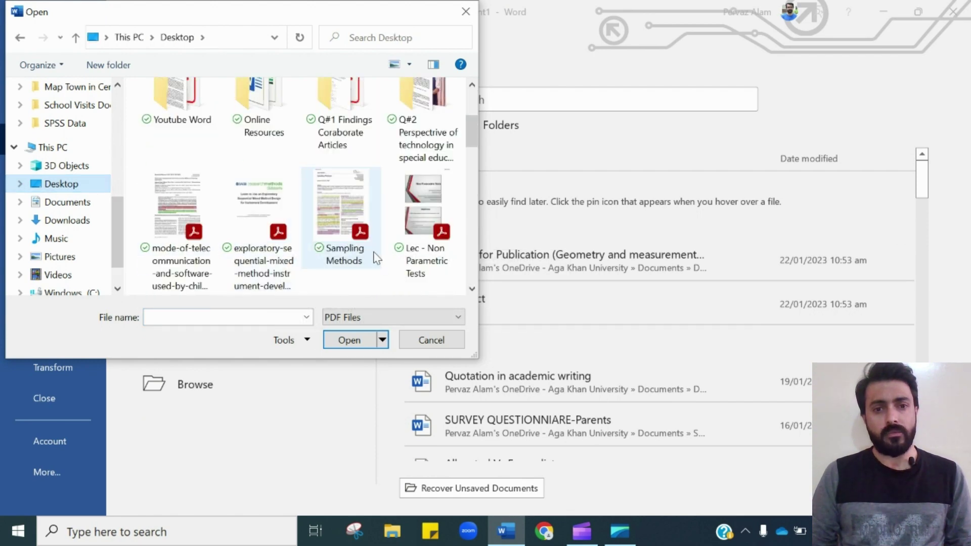
{"action": "scroll", "coordinate": [354, 253], "scroll_direction": "down", "scroll_amount": 5}
{"action": "scroll", "coordinate": [357, 244], "scroll_direction": "down", "scroll_amount": 3}
{"action": "scroll", "coordinate": [357, 245], "scroll_direction": "down", "scroll_amount": 3}
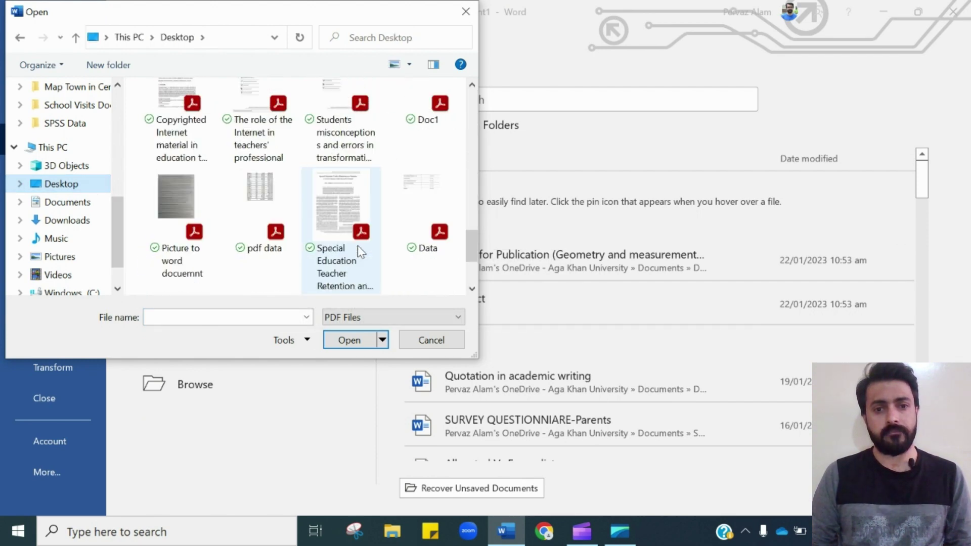
{"action": "scroll", "coordinate": [357, 247], "scroll_direction": "down", "scroll_amount": 2}
{"action": "left_click", "coordinate": [205, 259]}
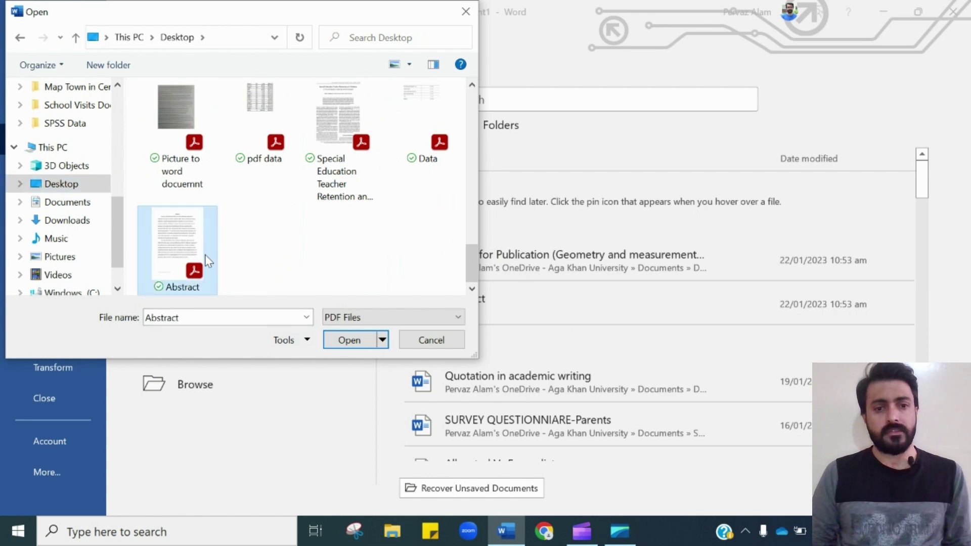
{"action": "left_click", "coordinate": [355, 331]}
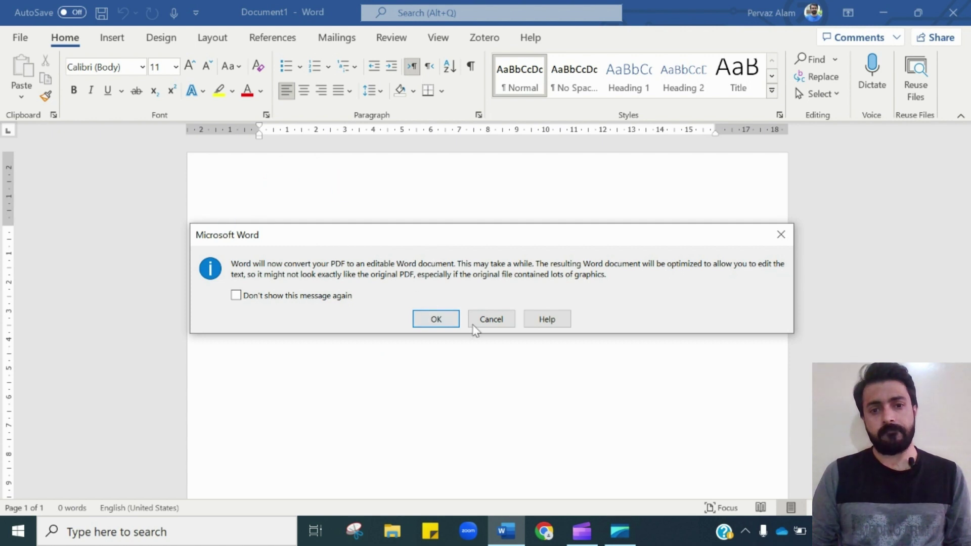
Decline the first conversion prompt, drag Abstract.pdf from the desktop into Word, and approve converting it.
{"action": "left_click", "coordinate": [501, 324]}
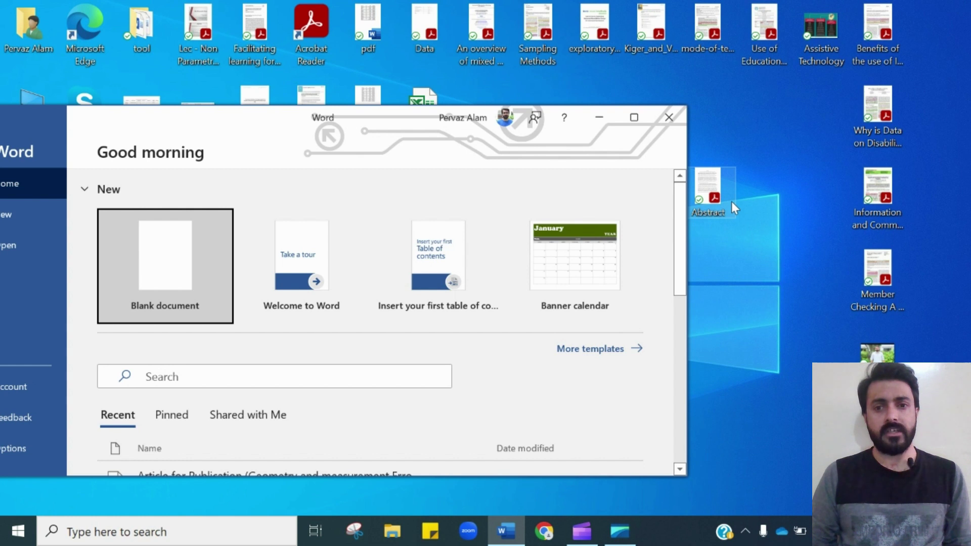
{"action": "left_click_drag", "start_coordinate": [723, 199], "coordinate": [263, 247]}
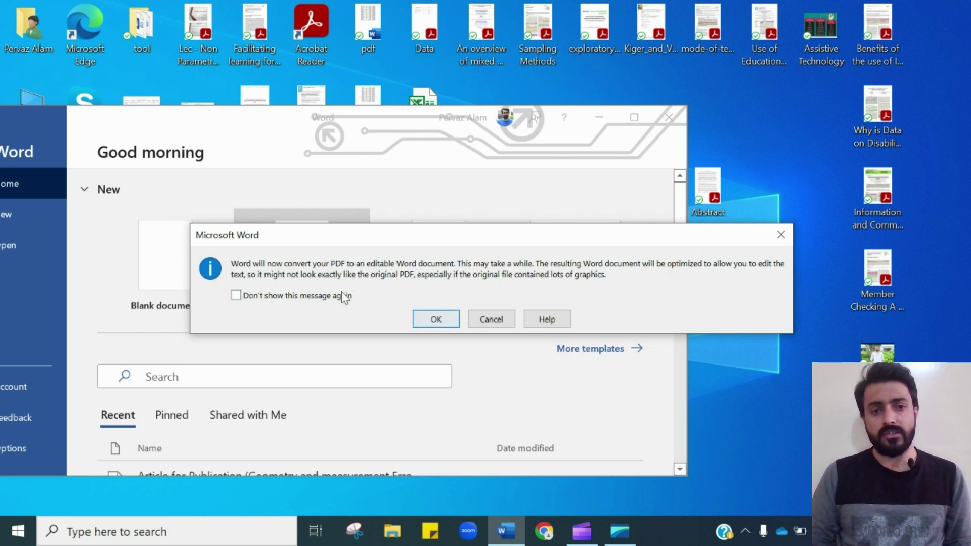
{"action": "left_click", "coordinate": [434, 319]}
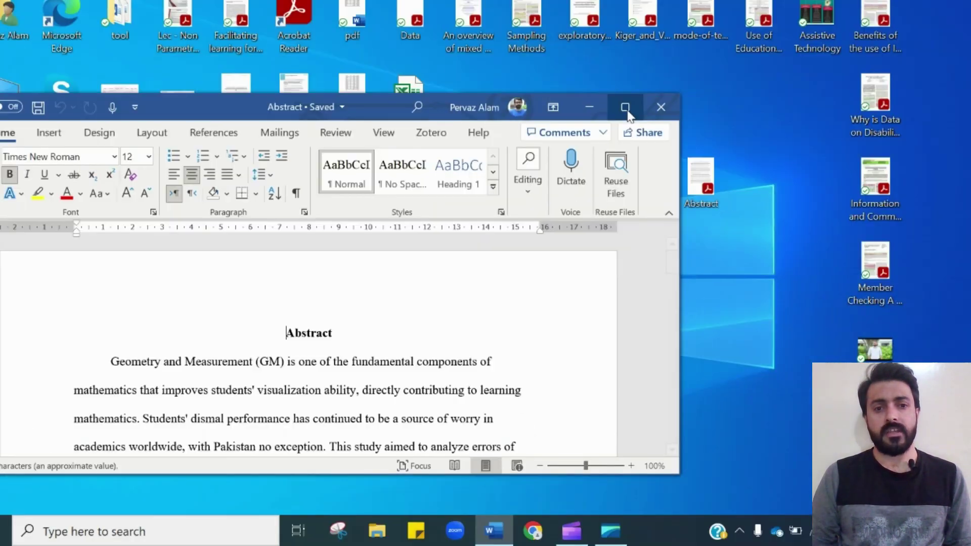
Maximize the Word window and scroll through the converted two-page Abstract document.
{"action": "left_click", "coordinate": [625, 109]}
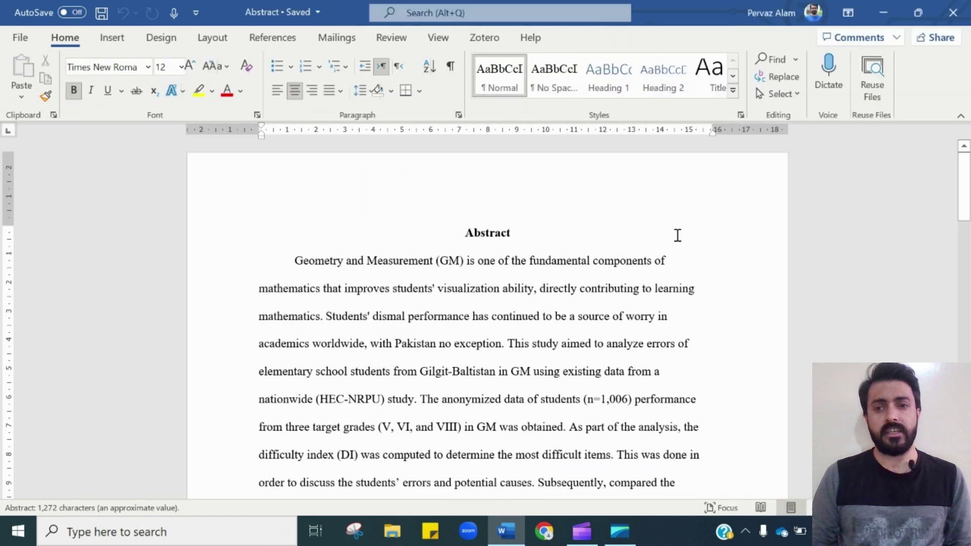
{"action": "scroll", "coordinate": [678, 286], "scroll_direction": "down", "scroll_amount": 3}
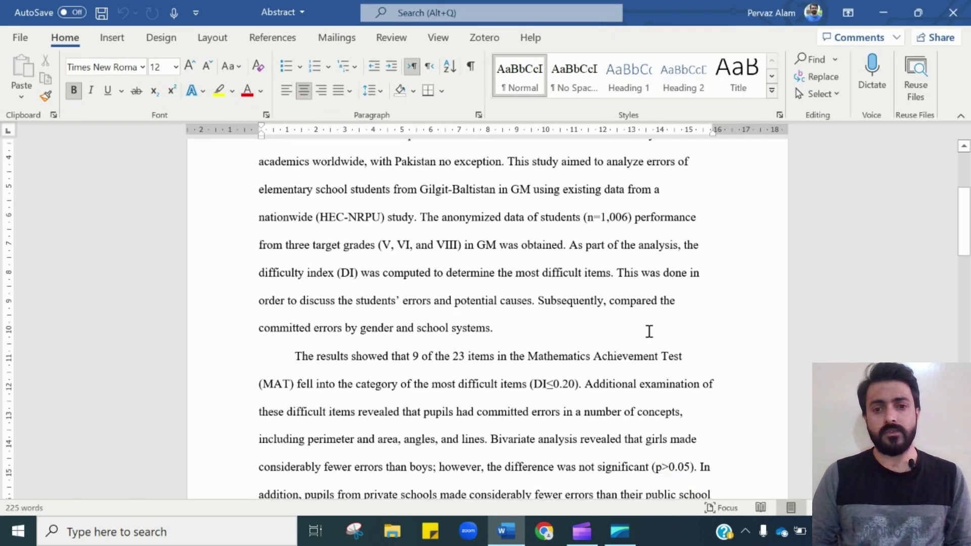
{"action": "scroll", "coordinate": [680, 381], "scroll_direction": "down", "scroll_amount": 3}
{"action": "scroll", "coordinate": [675, 383], "scroll_direction": "down", "scroll_amount": 3}
{"action": "scroll", "coordinate": [671, 383], "scroll_direction": "down", "scroll_amount": 3}
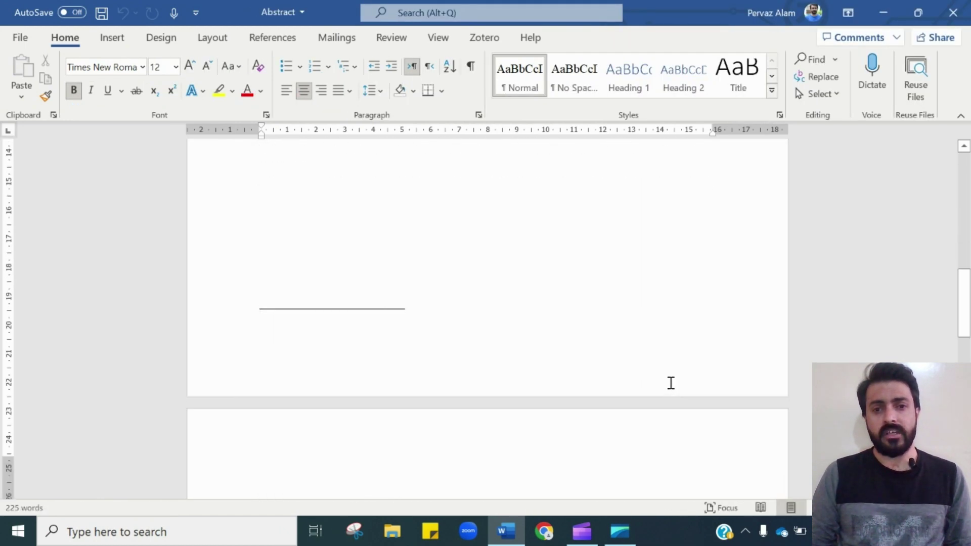
{"action": "scroll", "coordinate": [670, 380], "scroll_direction": "up", "scroll_amount": 10}
{"action": "scroll", "coordinate": [671, 383], "scroll_direction": "up", "scroll_amount": 3}
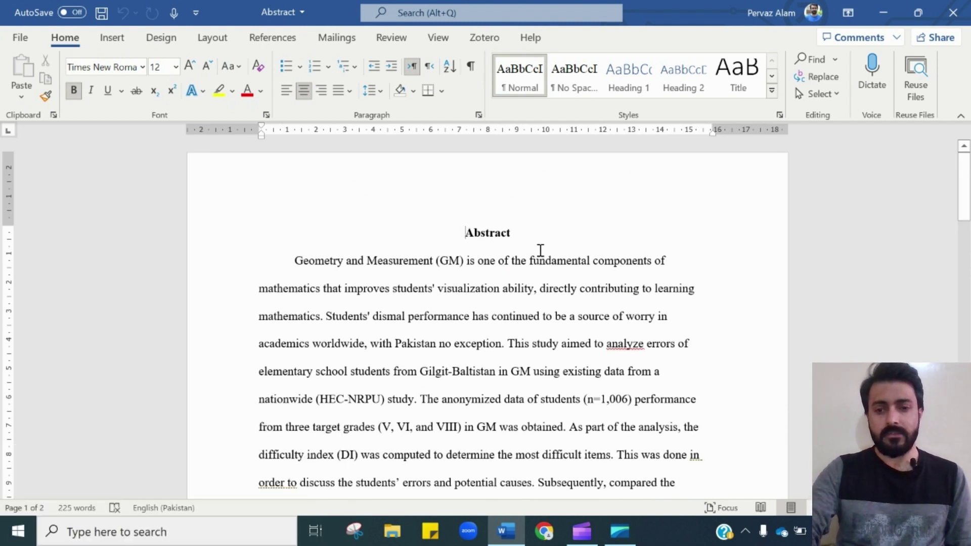
Type the bold title 'Students’ Error In Geometry and Measurement' above Abstract, leaving a blank line below.
{"action": "key", "text": "Return"}
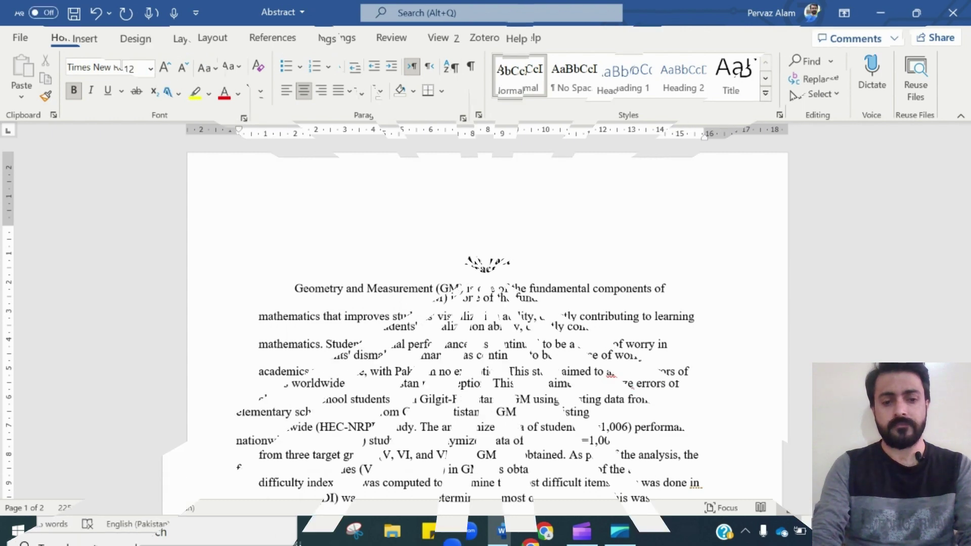
{"action": "type", "text": "Students"}
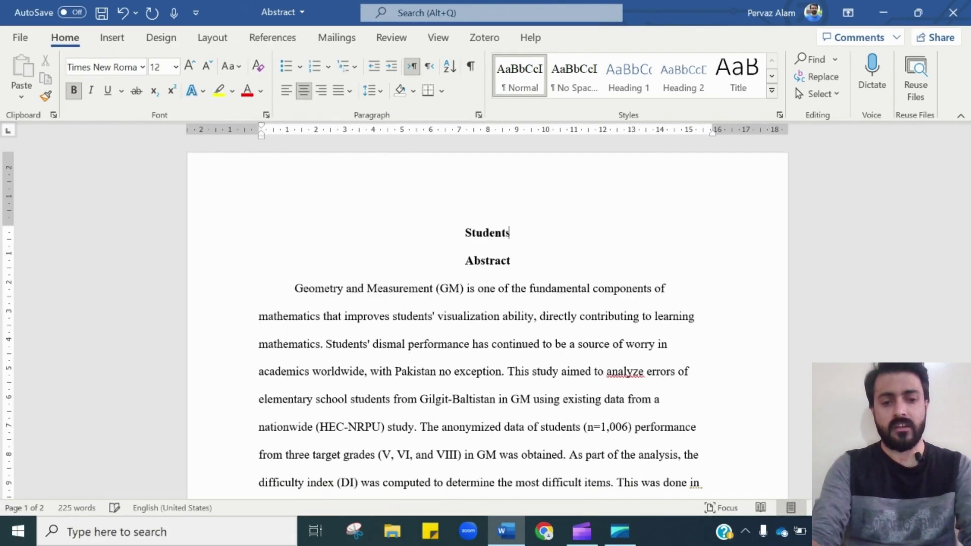
{"action": "type", "text": "’ Error "}
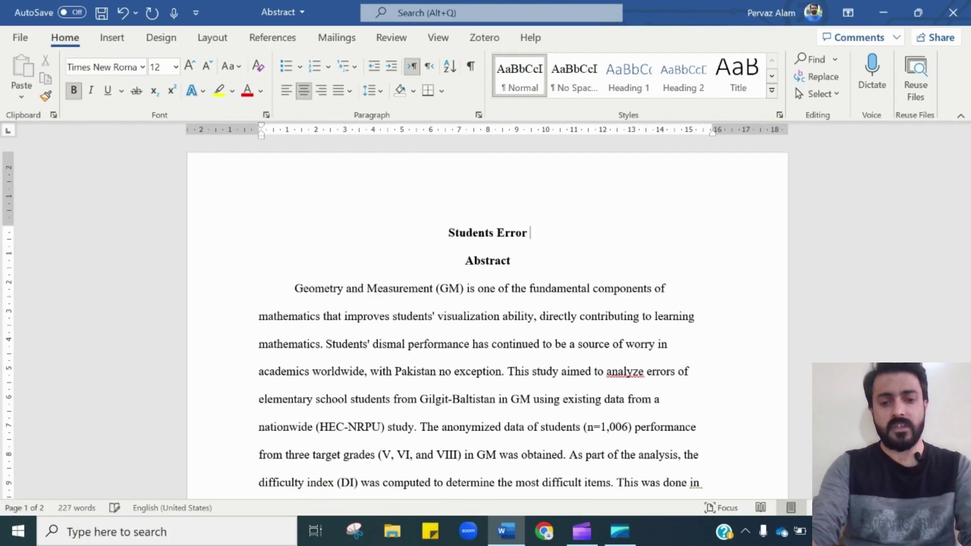
{"action": "type", "text": "In Geometry"}
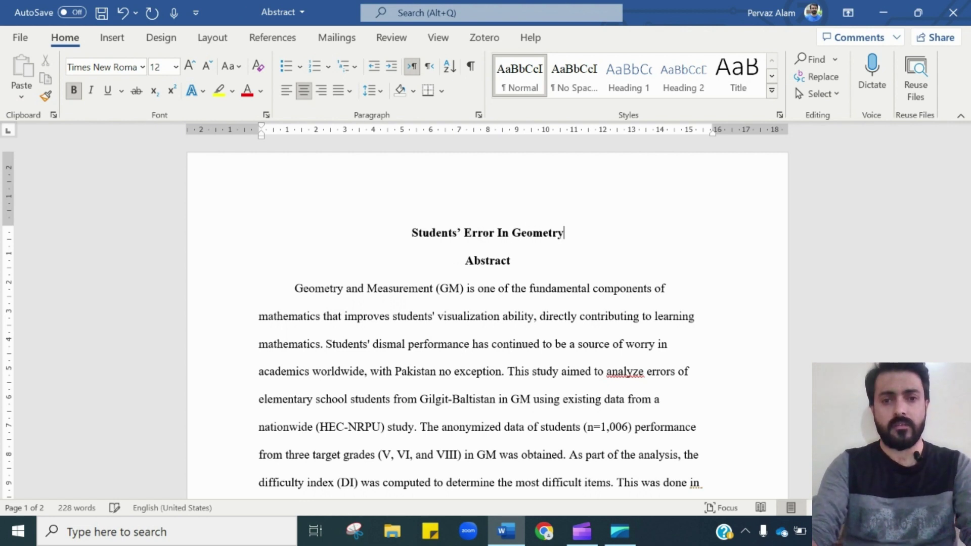
{"action": "type", "text": " and Measure"}
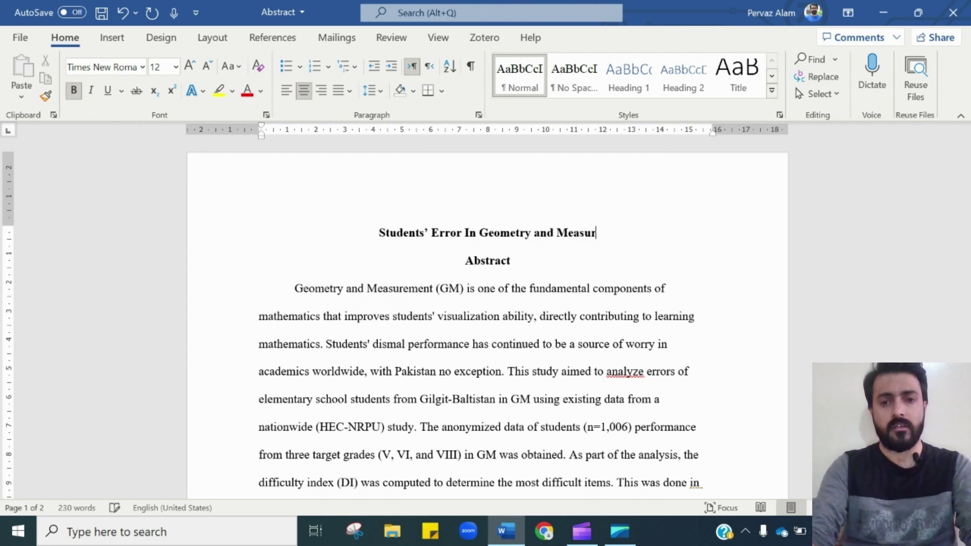
{"action": "type", "text": "ment"}
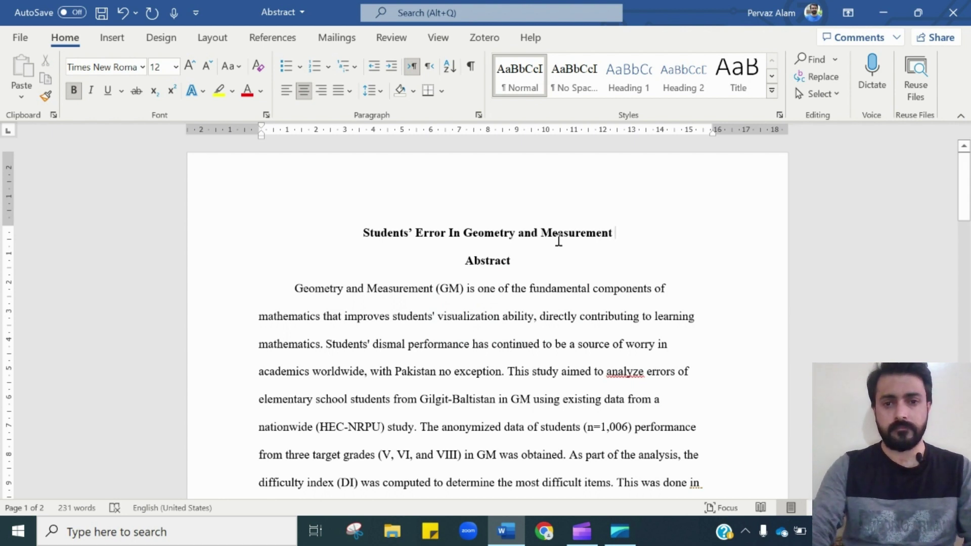
{"action": "key", "text": "Return"}
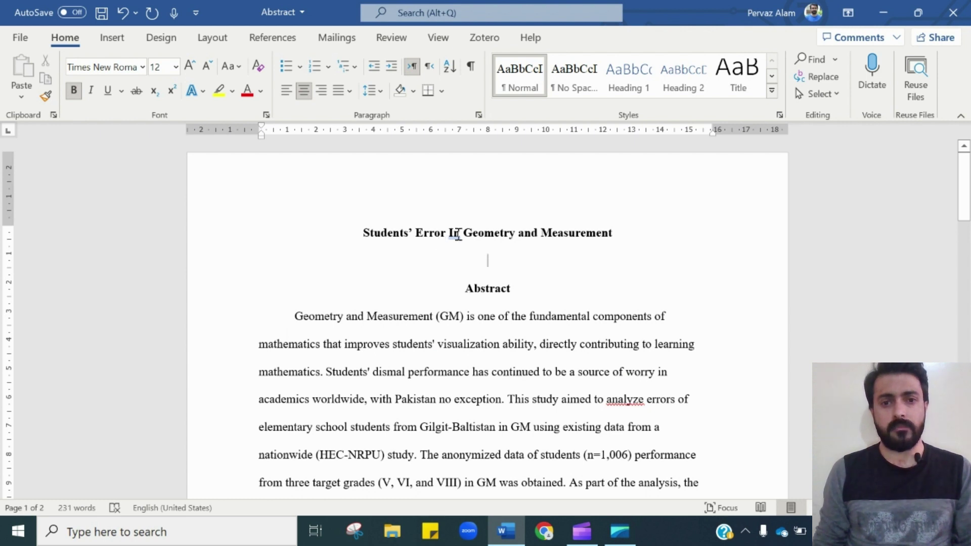
Change 'In' in the title to lowercase 'in' and type the author's name on the line below.
{"action": "left_click_drag", "start_coordinate": [452, 238], "coordinate": [449, 241]}
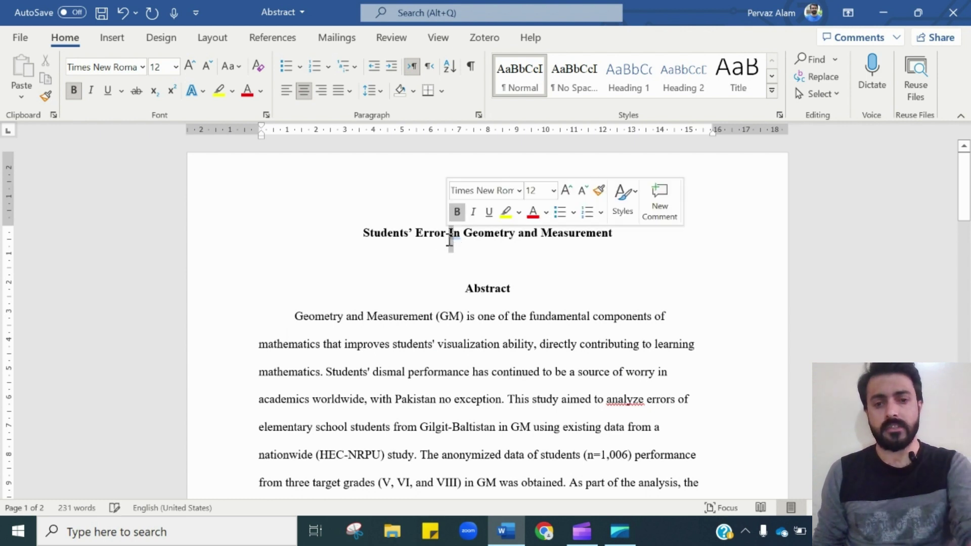
{"action": "type", "text": "i"}
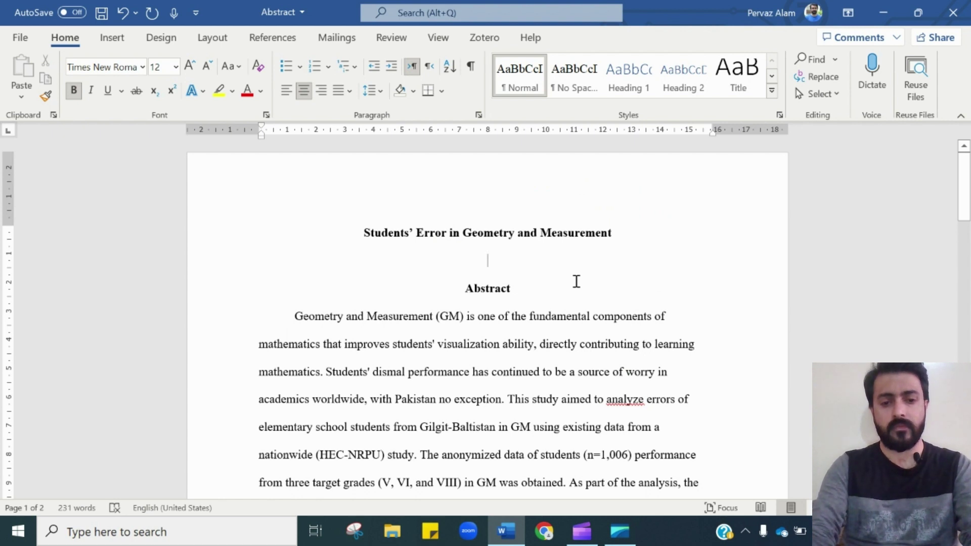
{"action": "type", "text": "Ahmad"}
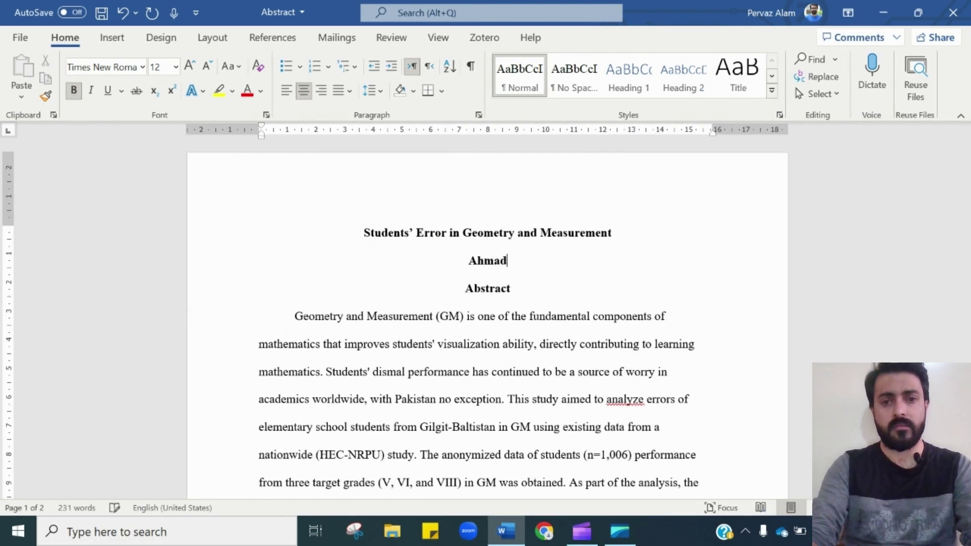
{"action": "type", "text": " A"}
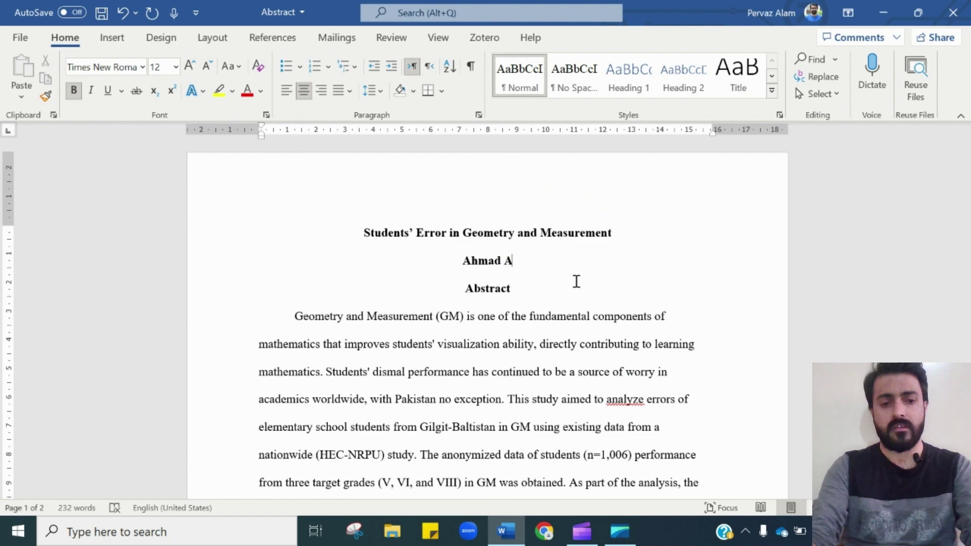
{"action": "type", "text": "nwar"}
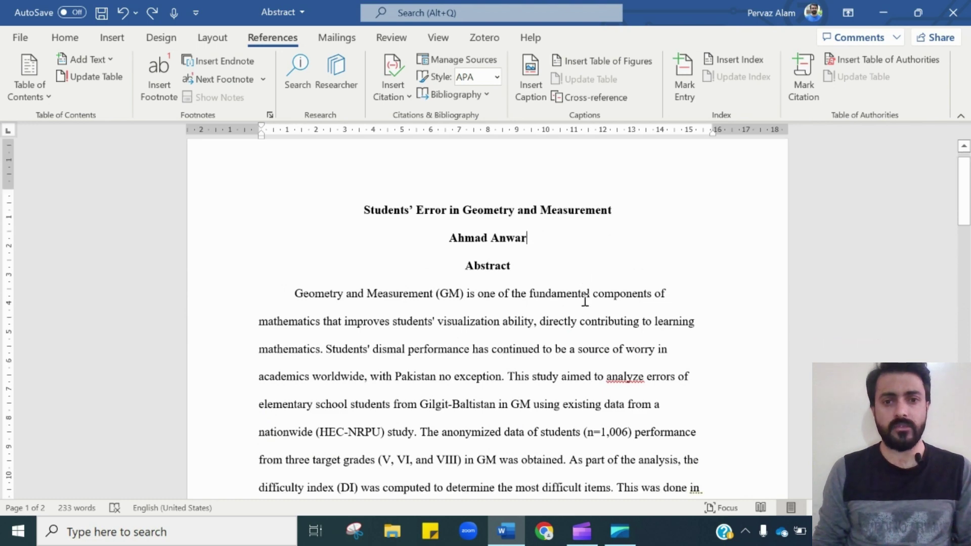
{"action": "scroll", "coordinate": [539, 258], "scroll_direction": "down", "scroll_amount": 1}
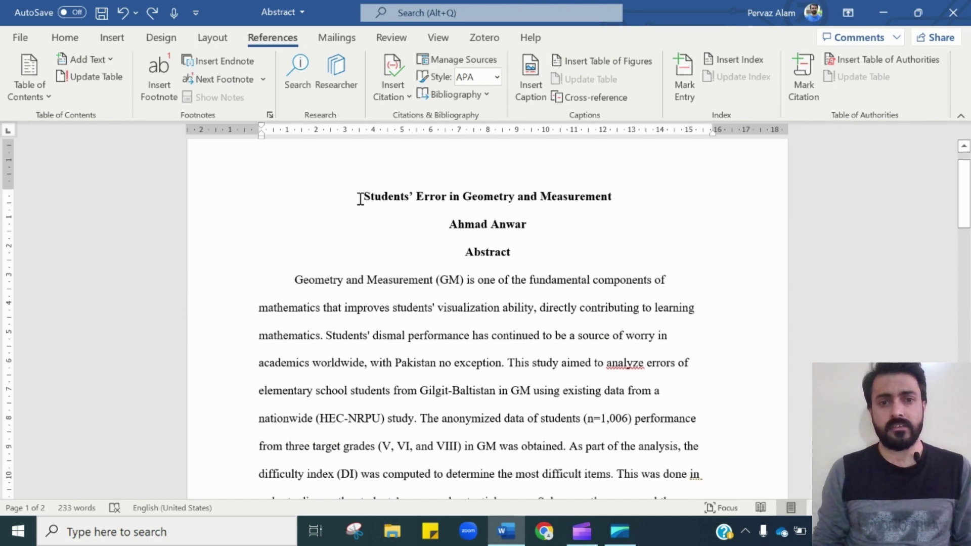
{"action": "scroll", "coordinate": [456, 253], "scroll_direction": "down", "scroll_amount": 3}
{"action": "scroll", "coordinate": [485, 283], "scroll_direction": "up", "scroll_amount": 3}
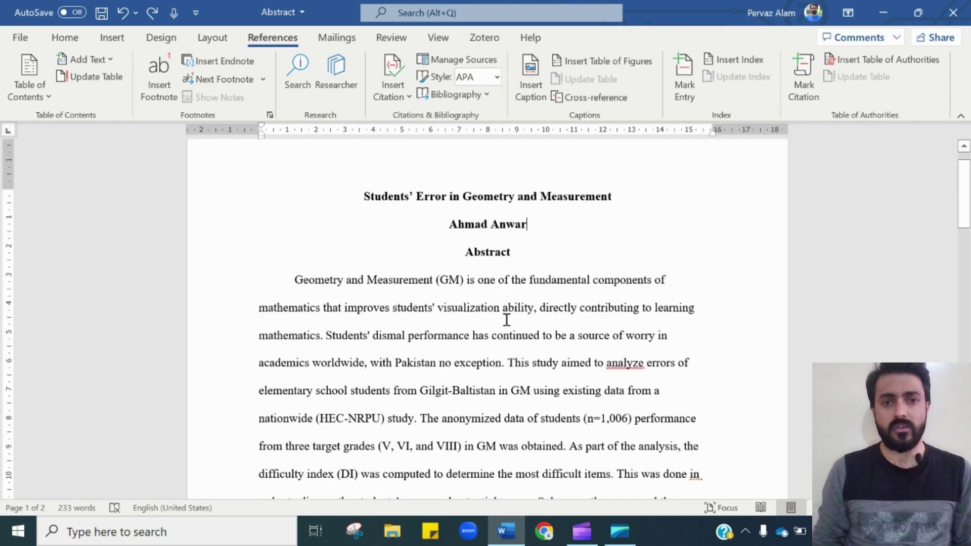
{"action": "scroll", "coordinate": [513, 288], "scroll_direction": "down", "scroll_amount": 1}
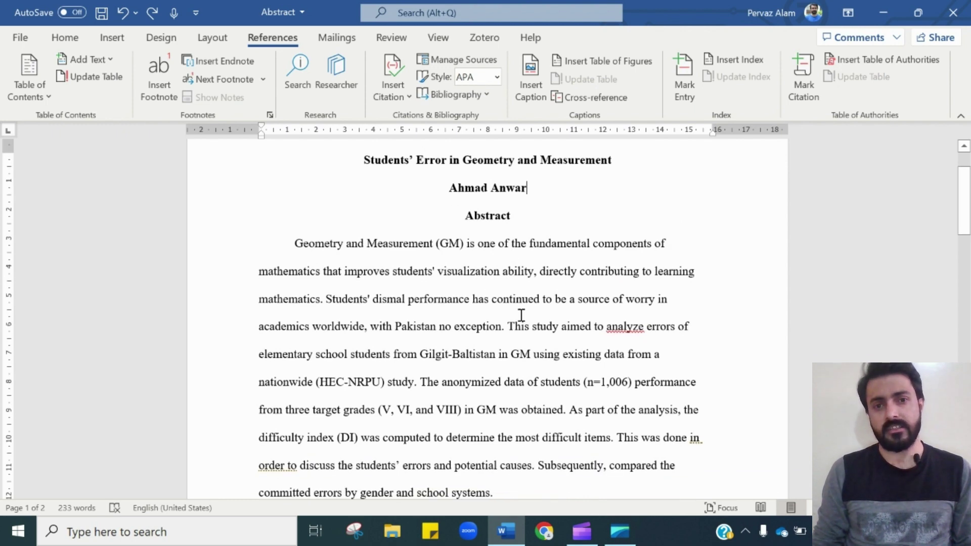
{"action": "scroll", "coordinate": [527, 316], "scroll_direction": "down", "scroll_amount": 3}
{"action": "scroll", "coordinate": [527, 311], "scroll_direction": "down", "scroll_amount": 3}
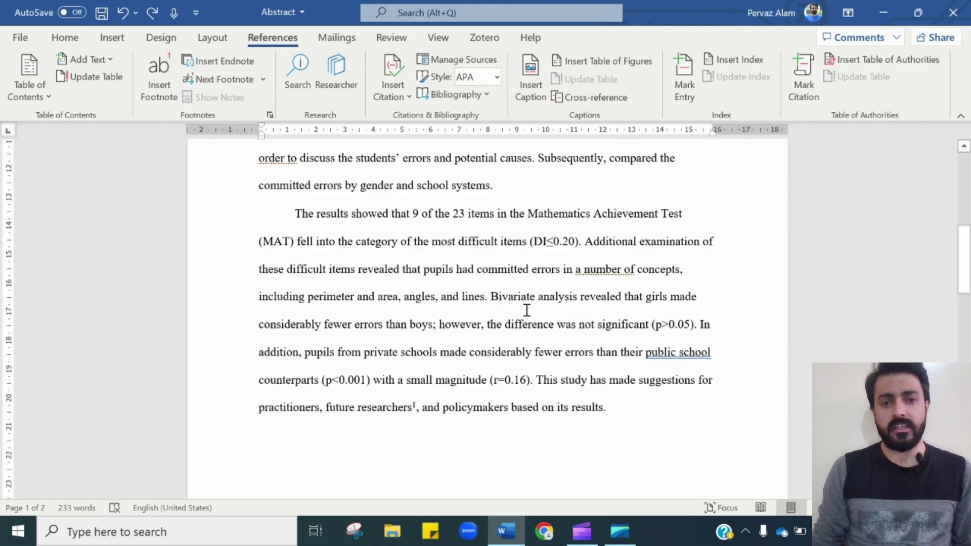
{"action": "scroll", "coordinate": [527, 311], "scroll_direction": "up", "scroll_amount": 3}
{"action": "scroll", "coordinate": [527, 311], "scroll_direction": "up", "scroll_amount": 5}
{"action": "scroll", "coordinate": [527, 311], "scroll_direction": "up", "scroll_amount": 1}
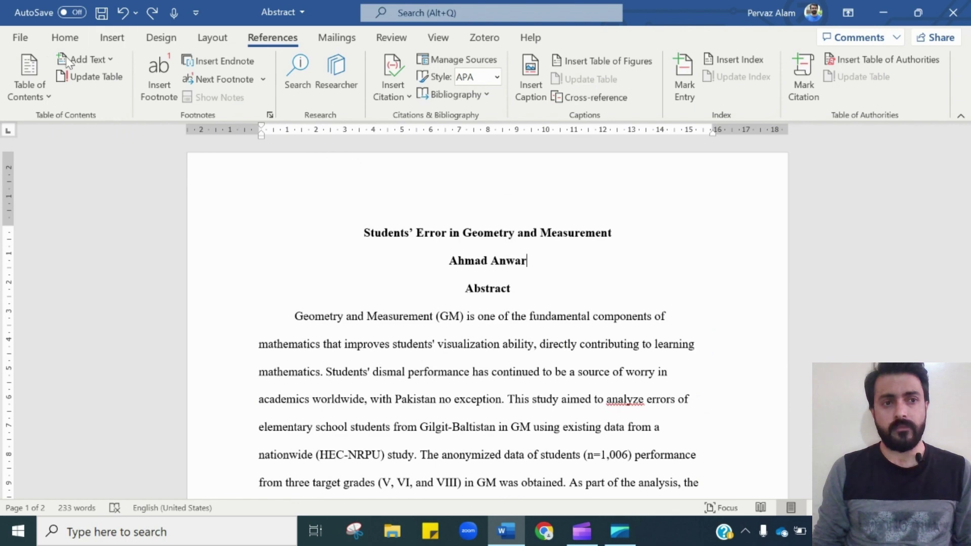
Start saving a copy of the Abstract document via File > Save a Copy > Browse.
{"action": "left_click", "coordinate": [16, 40]}
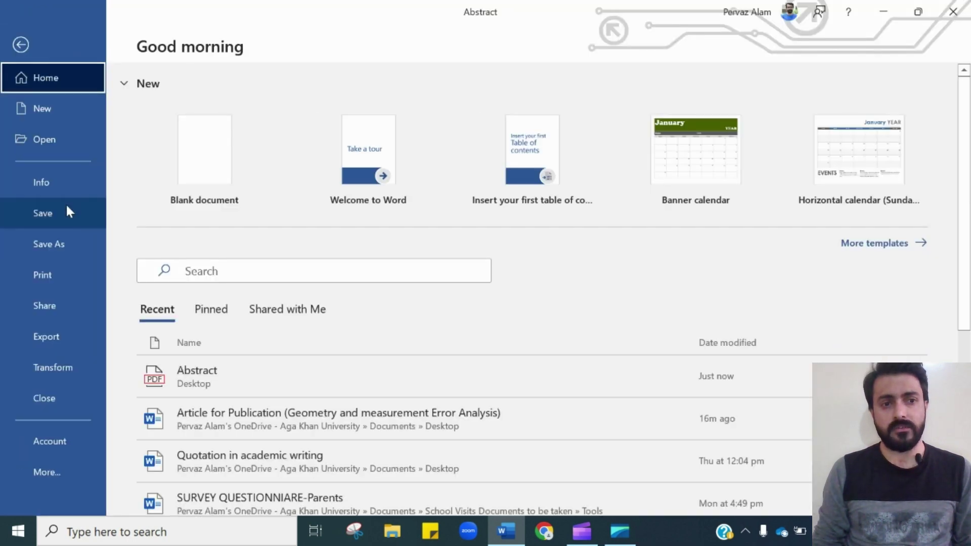
{"action": "left_click", "coordinate": [73, 246]}
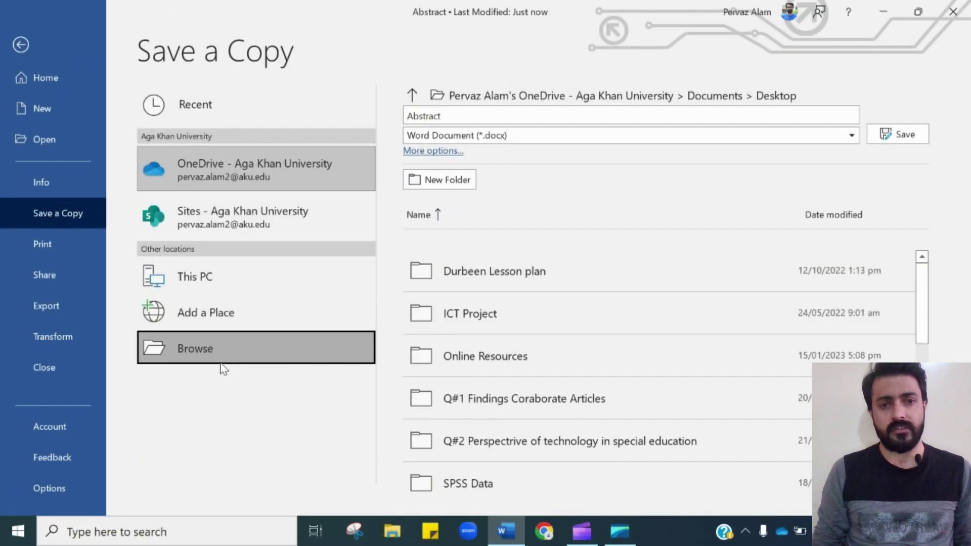
{"action": "left_click", "coordinate": [221, 360]}
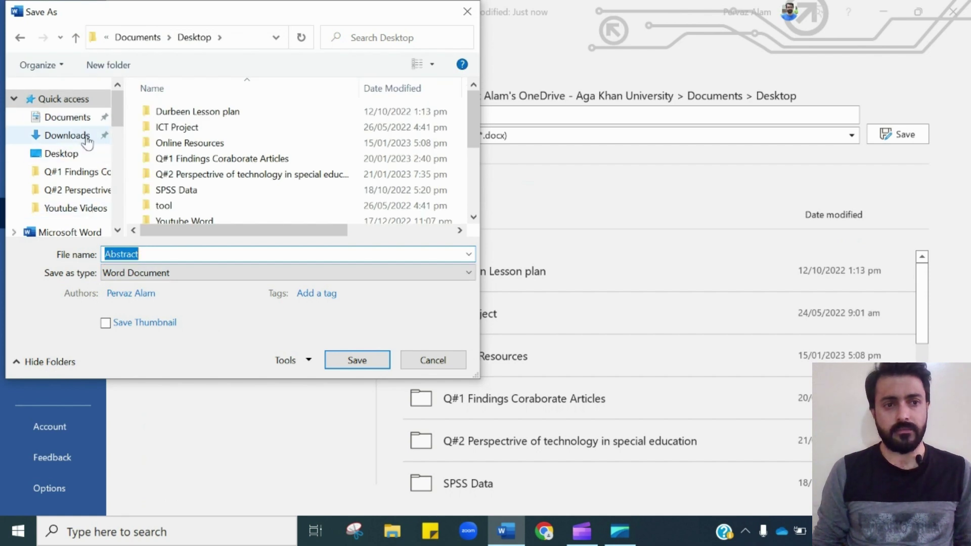
Save the document to the Desktop as PDF named 'Abstract', replacing the existing file.
{"action": "scroll", "coordinate": [84, 204], "scroll_direction": "down", "scroll_amount": 1}
{"action": "scroll", "coordinate": [86, 205], "scroll_direction": "up", "scroll_amount": 1}
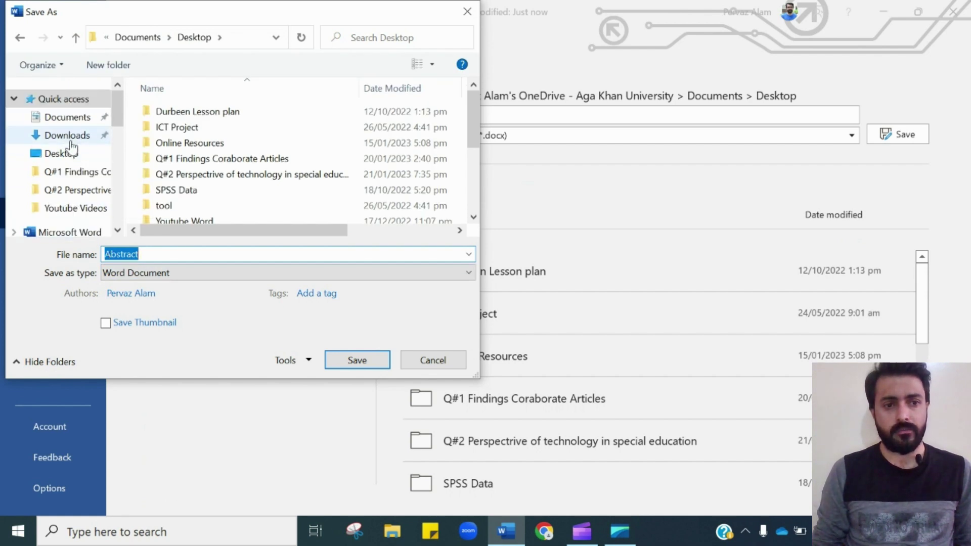
{"action": "left_click", "coordinate": [75, 155]}
{"action": "left_click", "coordinate": [166, 273]}
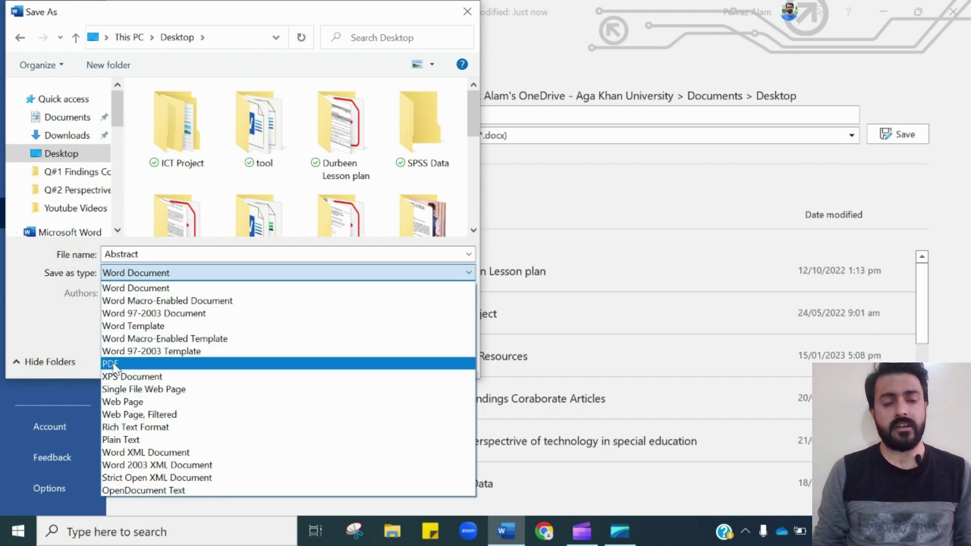
{"action": "left_click", "coordinate": [143, 365]}
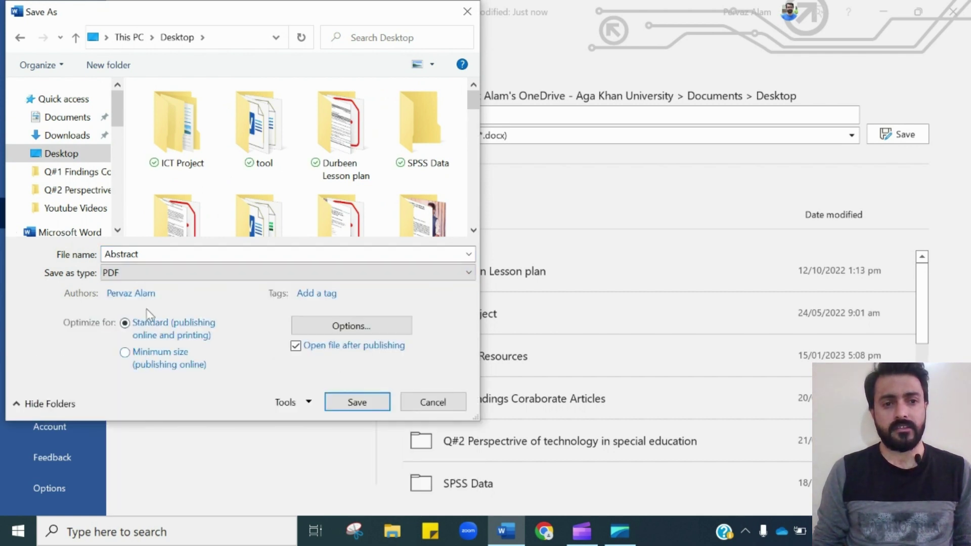
{"action": "left_click", "coordinate": [333, 402]}
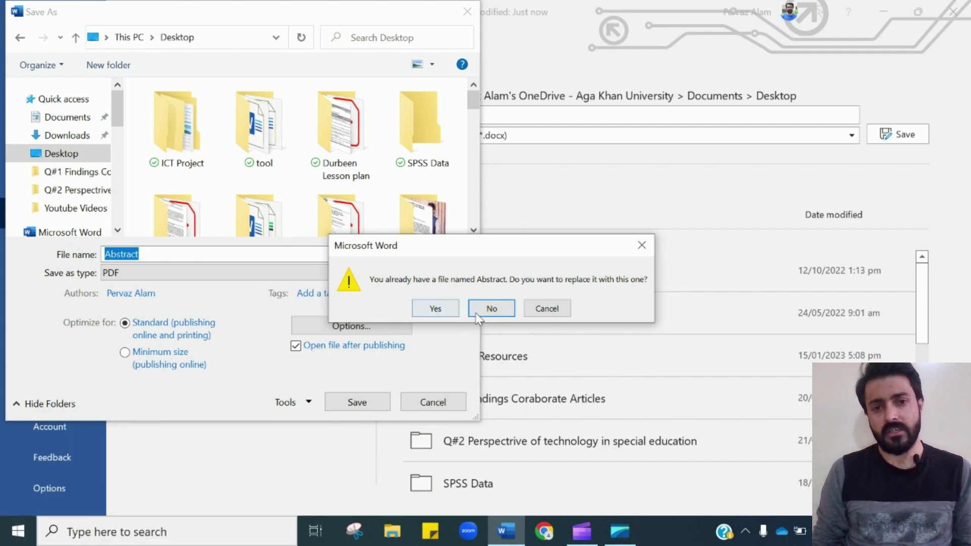
{"action": "left_click", "coordinate": [434, 308]}
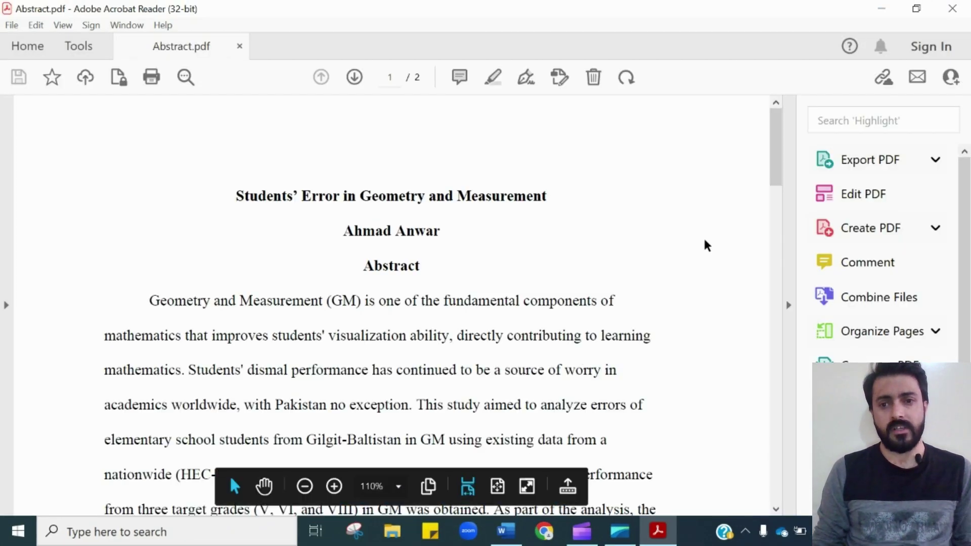
Collapse the Tools pane and highlight the new title and author lines in Abstract.pdf.
{"action": "scroll", "coordinate": [703, 245], "scroll_direction": "down", "scroll_amount": 1}
{"action": "left_click", "coordinate": [788, 306]}
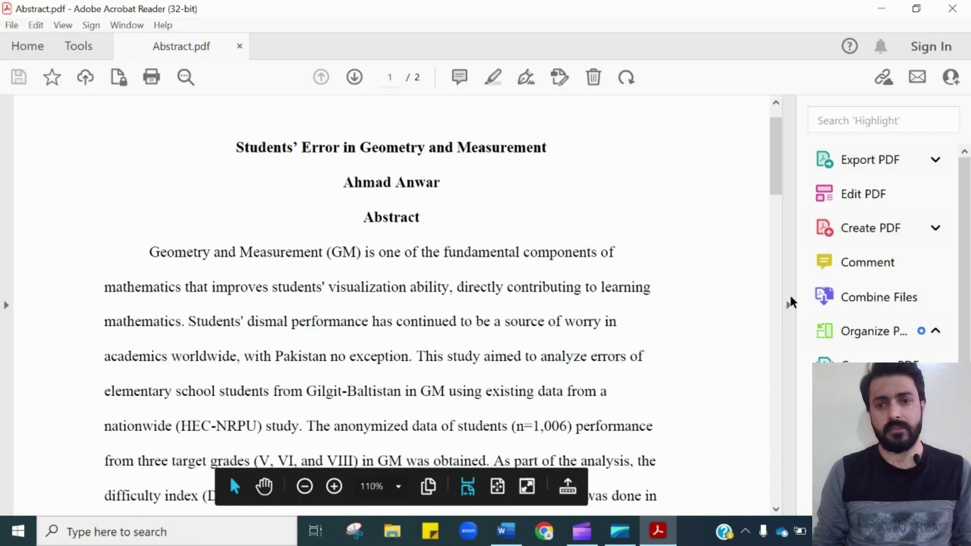
{"action": "scroll", "coordinate": [459, 249], "scroll_direction": "up", "scroll_amount": 1}
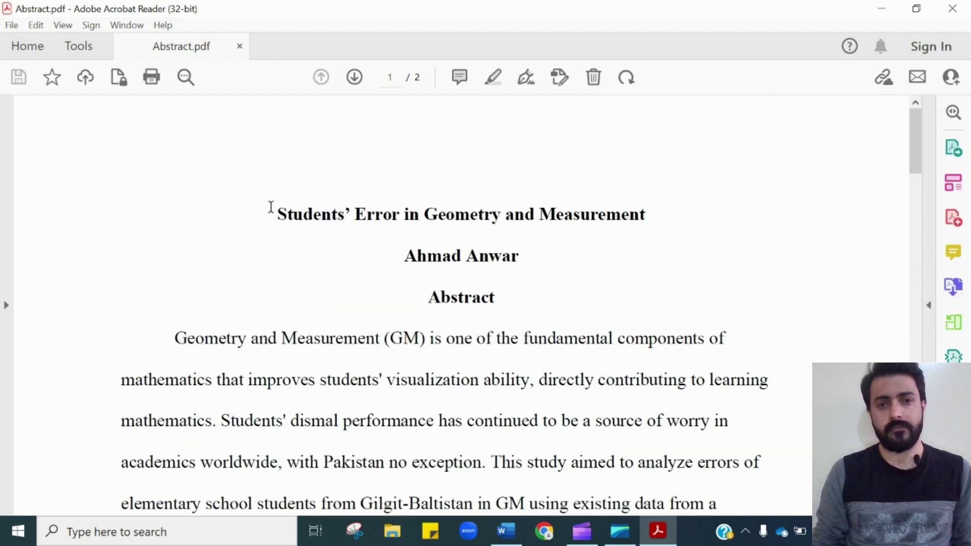
{"action": "left_click_drag", "start_coordinate": [271, 207], "coordinate": [435, 239]}
{"action": "left_click", "coordinate": [554, 284]}
Scroll through the exported Abstract.pdf to check the whole document.
{"action": "scroll", "coordinate": [566, 316], "scroll_direction": "down", "scroll_amount": 10}
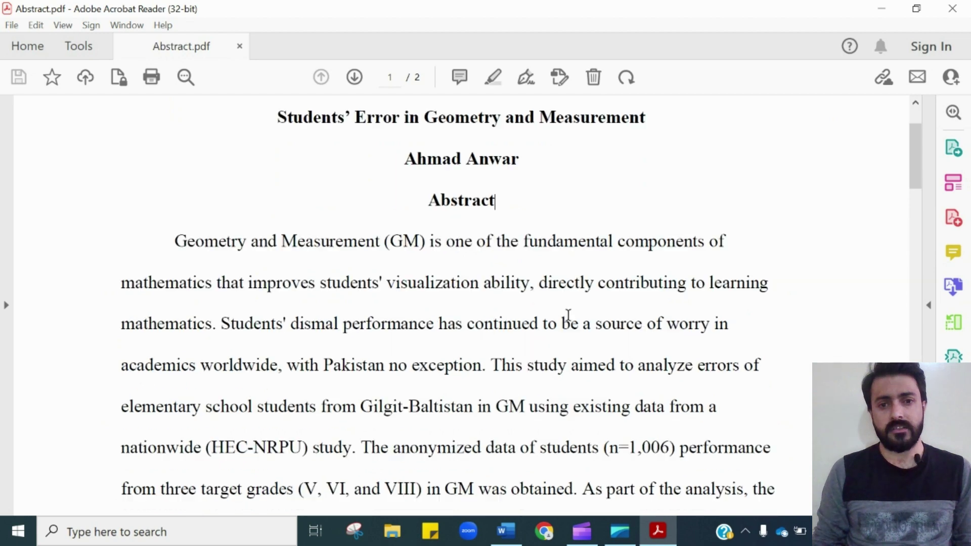
{"action": "scroll", "coordinate": [568, 314], "scroll_direction": "down", "scroll_amount": 3}
{"action": "scroll", "coordinate": [569, 315], "scroll_direction": "up", "scroll_amount": 1}
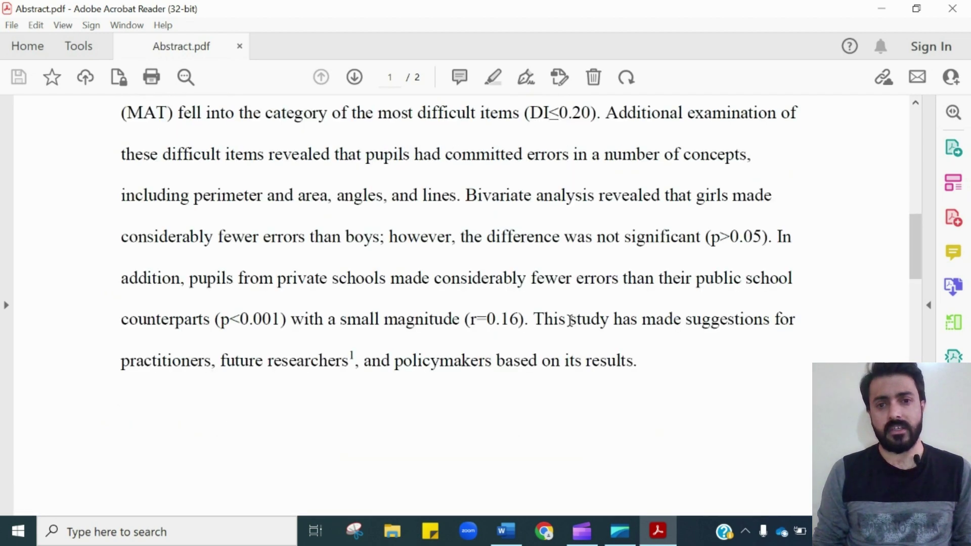
{"action": "scroll", "coordinate": [569, 314], "scroll_direction": "up", "scroll_amount": 6}
{"action": "scroll", "coordinate": [569, 321], "scroll_direction": "up", "scroll_amount": 4}
{"action": "scroll", "coordinate": [569, 321], "scroll_direction": "up", "scroll_amount": 1}
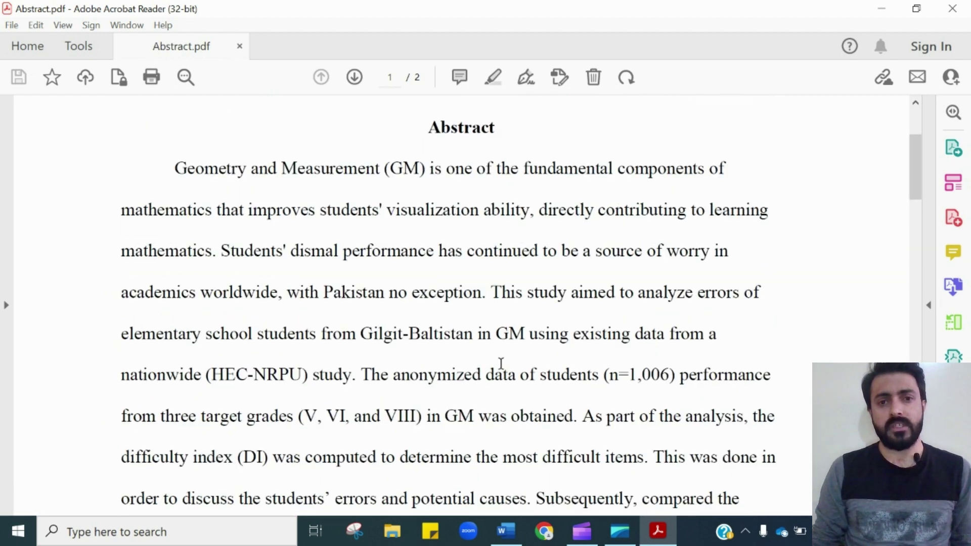
{"action": "scroll", "coordinate": [460, 283], "scroll_direction": "up", "scroll_amount": 1}
{"action": "scroll", "coordinate": [460, 274], "scroll_direction": "up", "scroll_amount": 1}
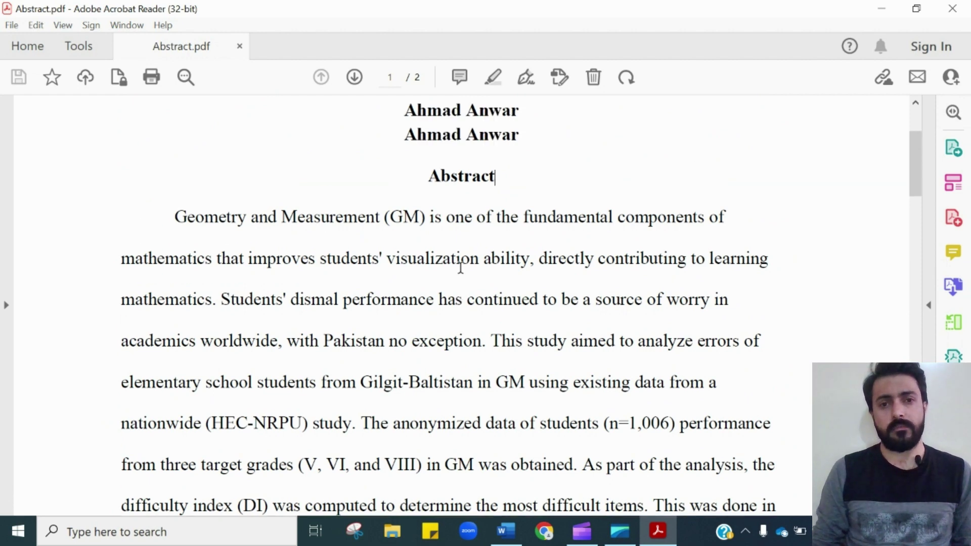
{"action": "scroll", "coordinate": [441, 299], "scroll_direction": "up", "scroll_amount": 2}
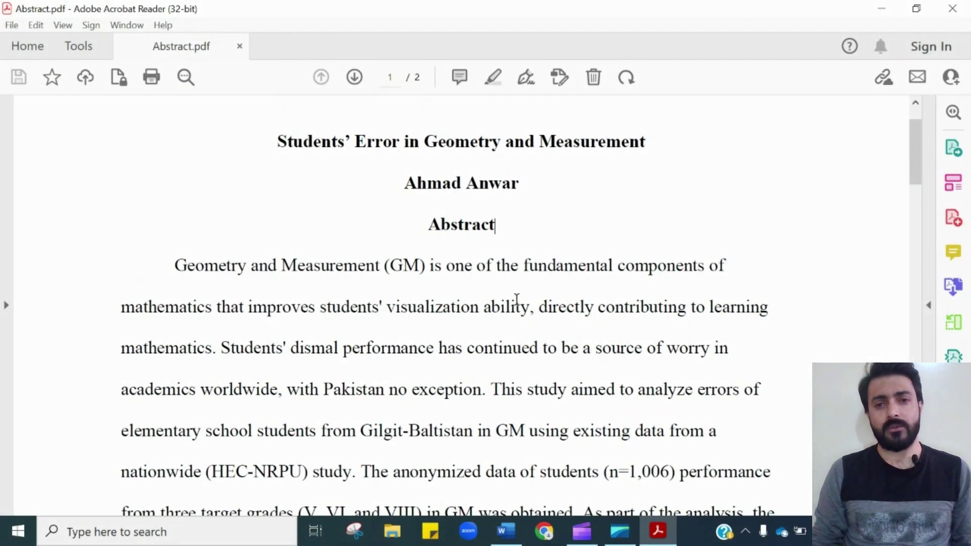
{"action": "scroll", "coordinate": [555, 312], "scroll_direction": "down", "scroll_amount": 1}
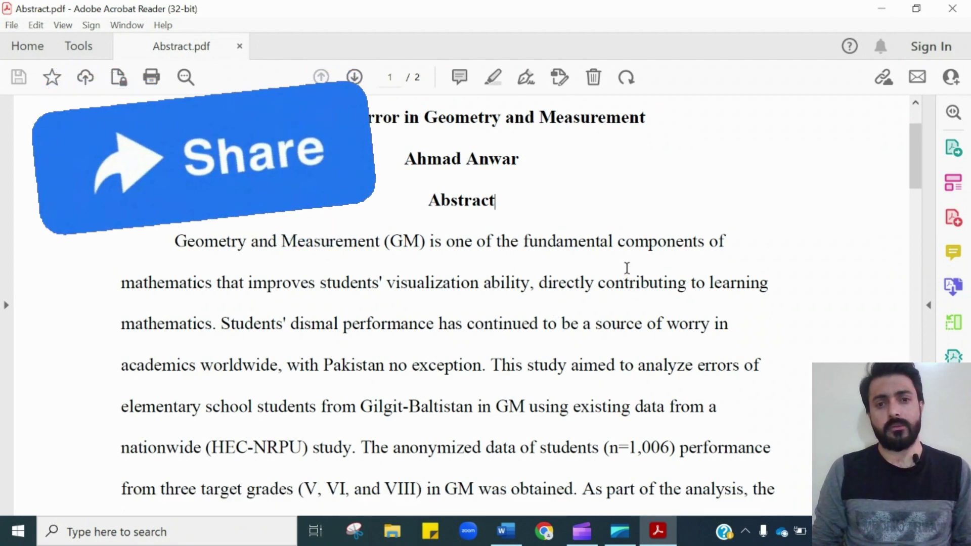
{"action": "scroll", "coordinate": [625, 266], "scroll_direction": "up", "scroll_amount": 2}
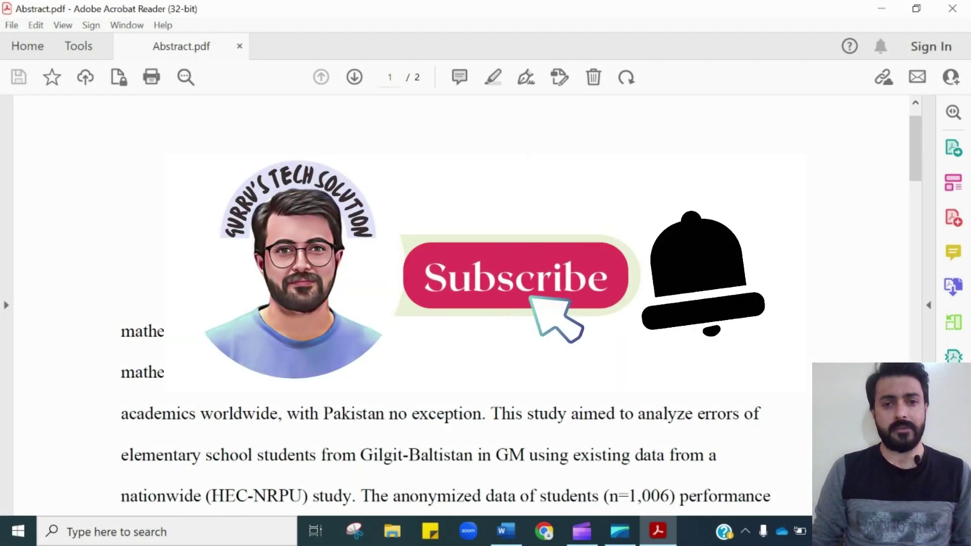
{"action": "scroll", "coordinate": [455, 303], "scroll_direction": "down", "scroll_amount": 1}
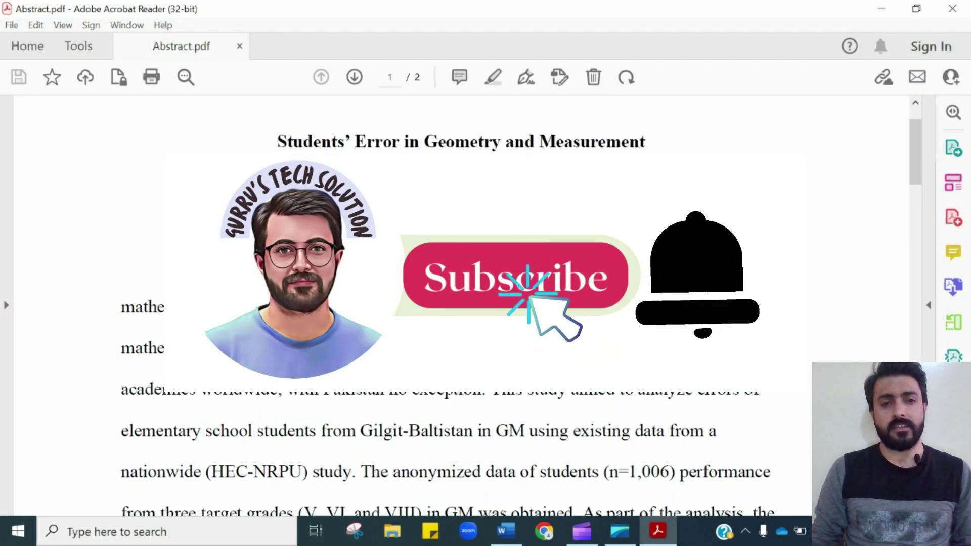